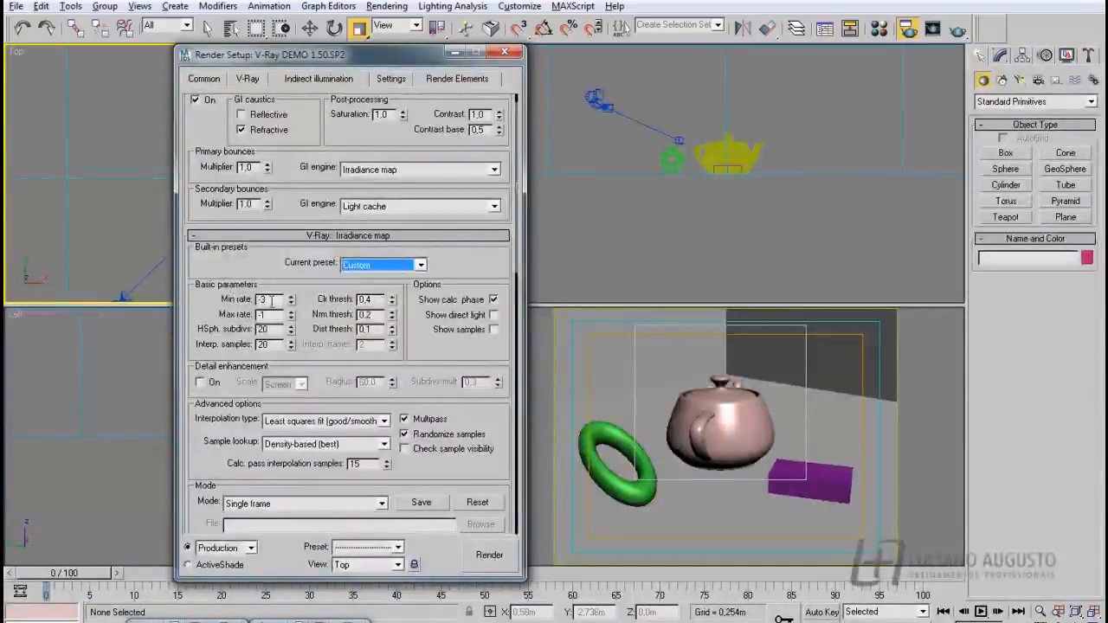
# Set both the Min rate and the Max rate of the irradiance map to 0
pyautogui.doubleClick(268, 299)
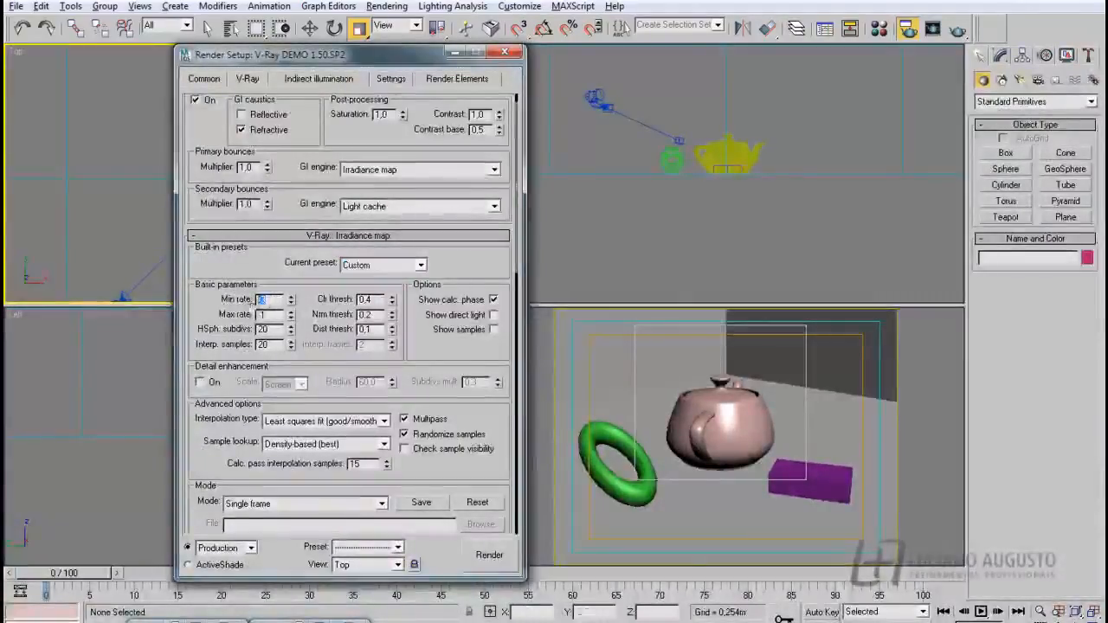
pyautogui.press('Tab')
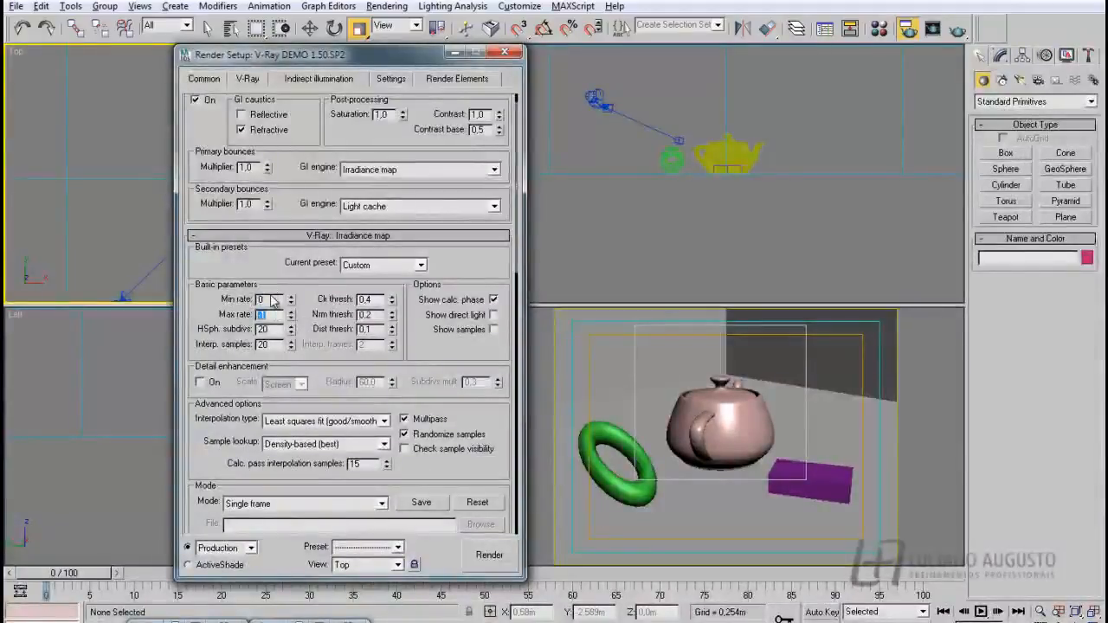
pyautogui.write('0')
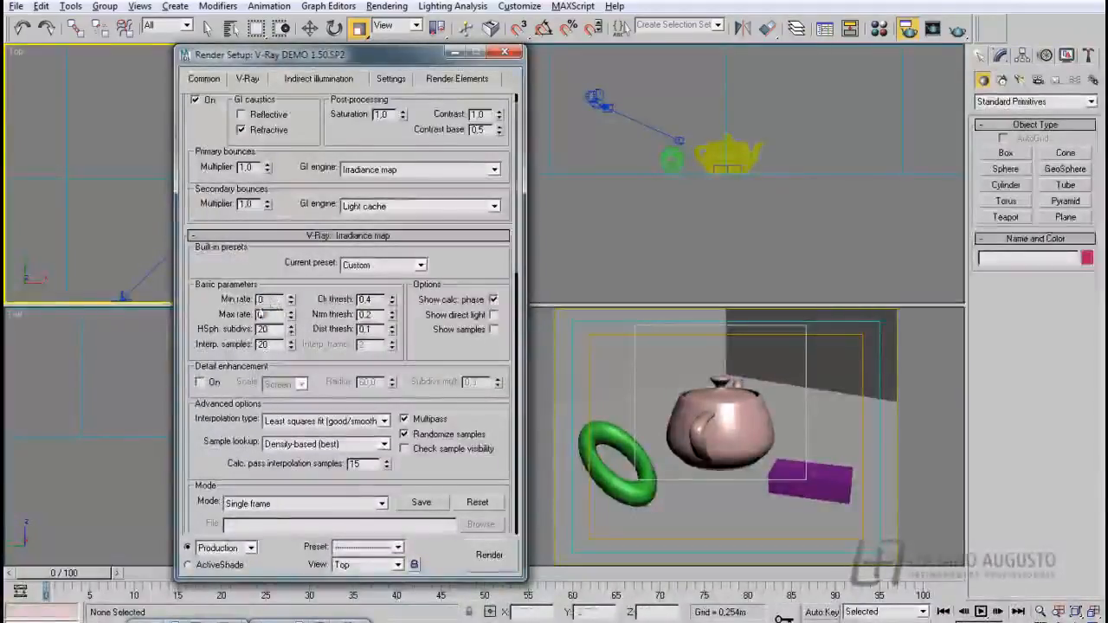
# Check the render region division in the V-Ray System settings and the output size in the common parameters
pyautogui.click(405, 84)
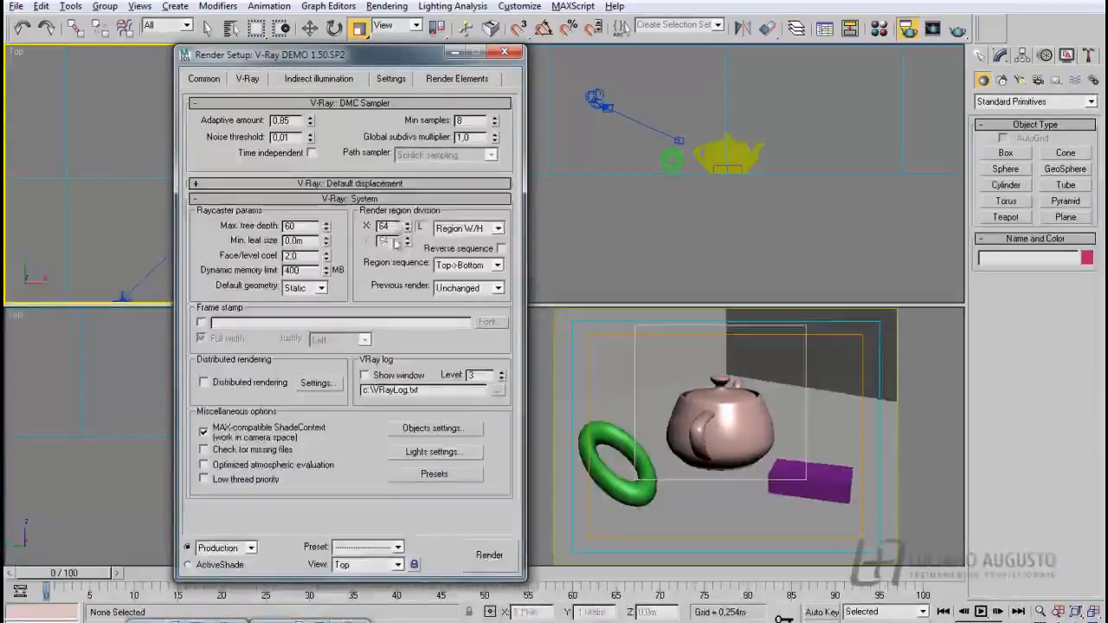
pyautogui.click(579, 339)
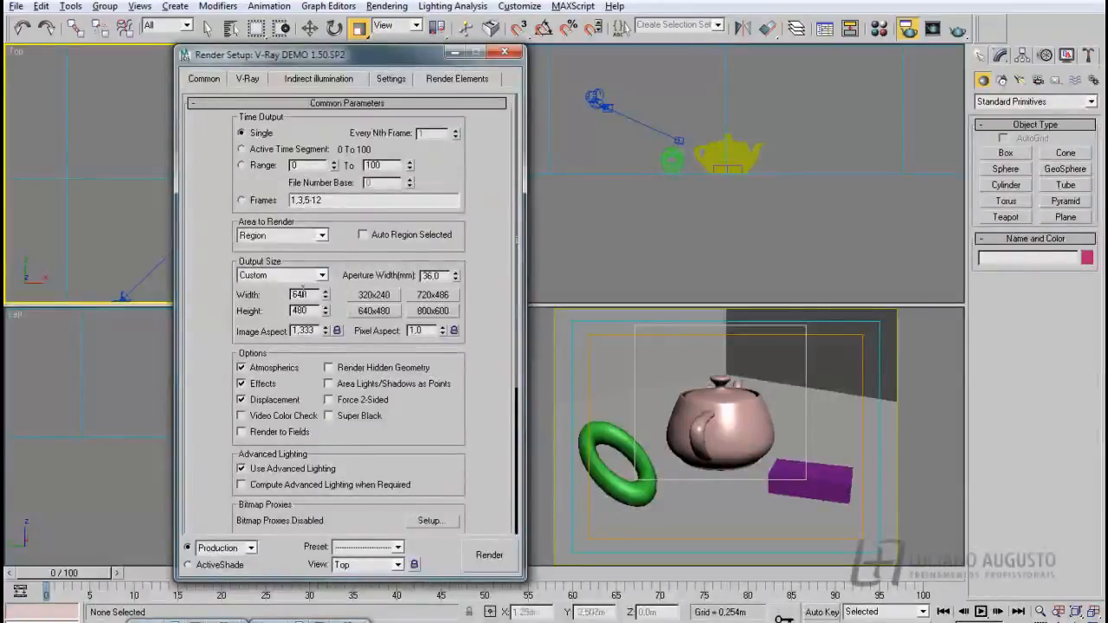
pyautogui.click(248, 80)
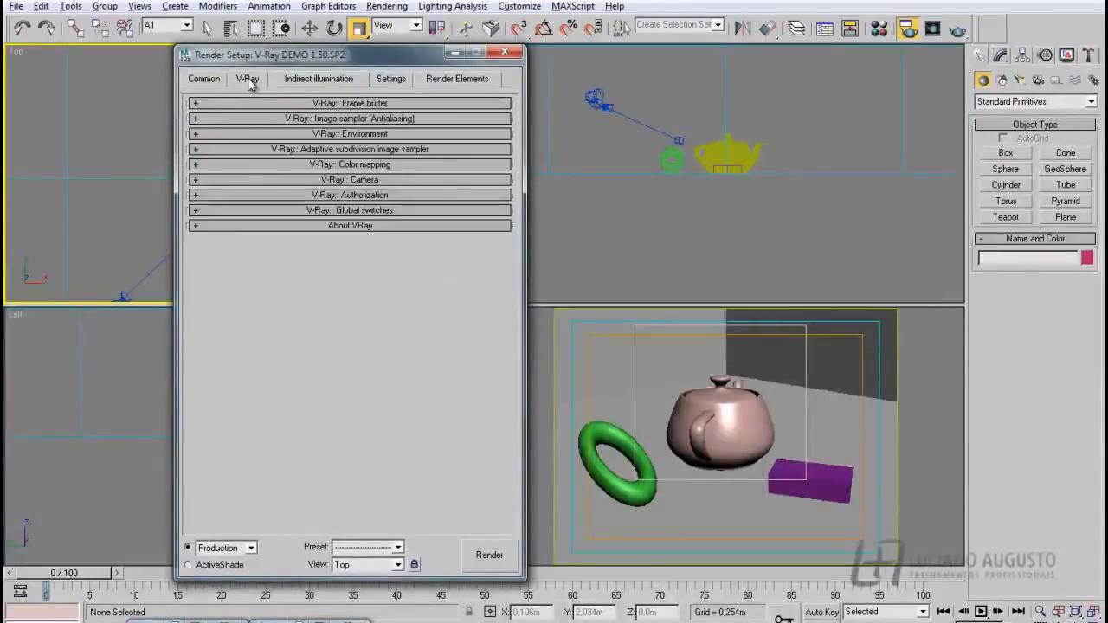
pyautogui.click(300, 79)
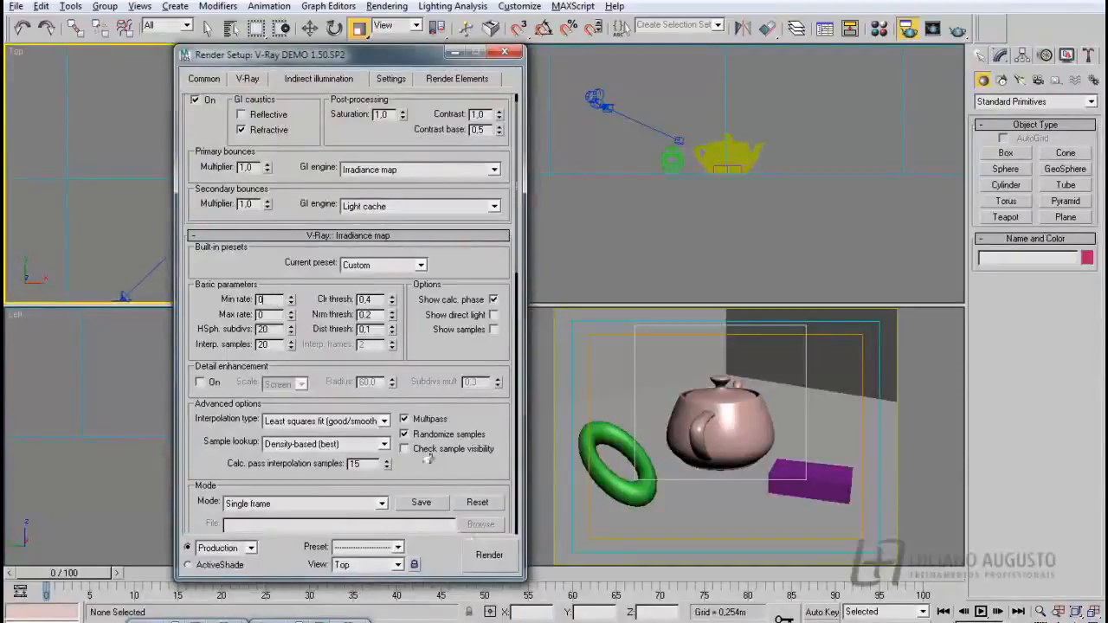
# Start a render of the Camera01 view, stop it partway and close the rendered frame
pyautogui.click(610, 546)
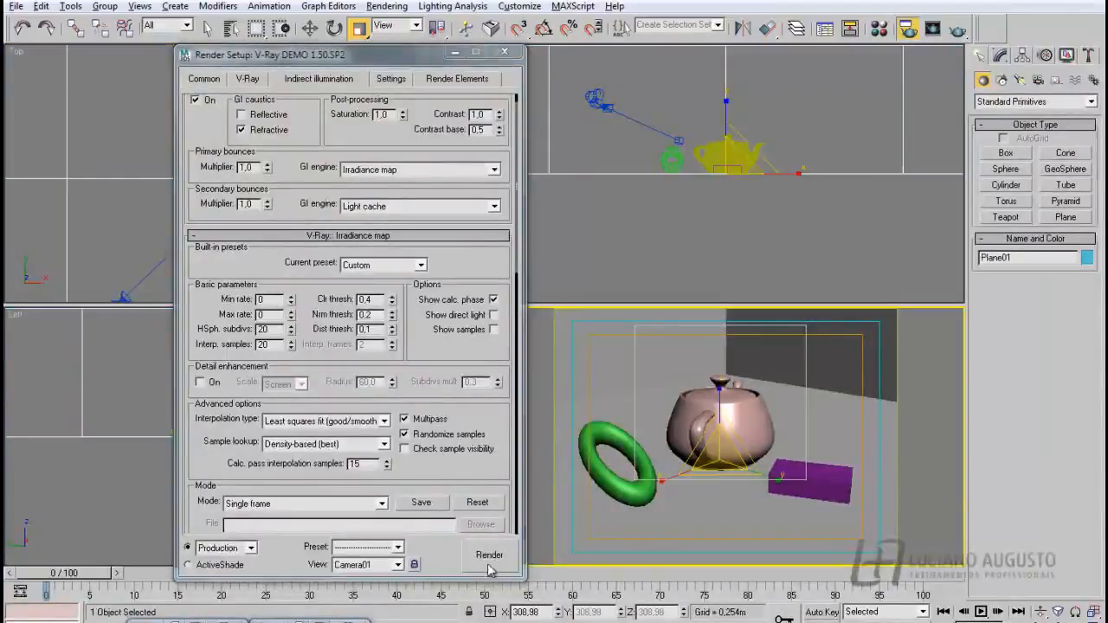
pyautogui.click(489, 566)
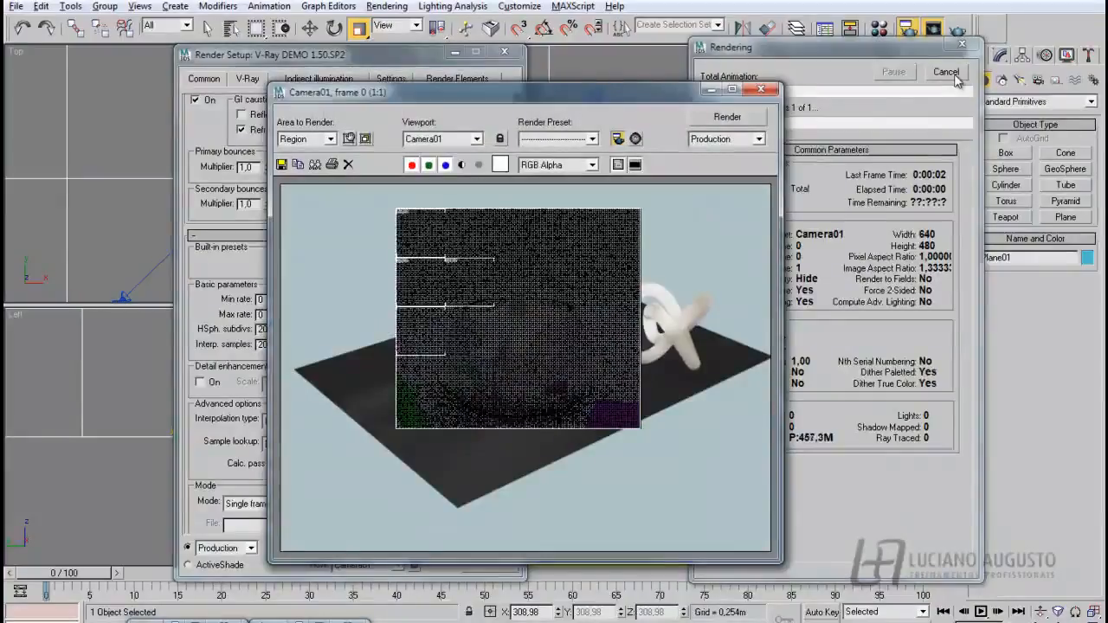
pyautogui.click(947, 73)
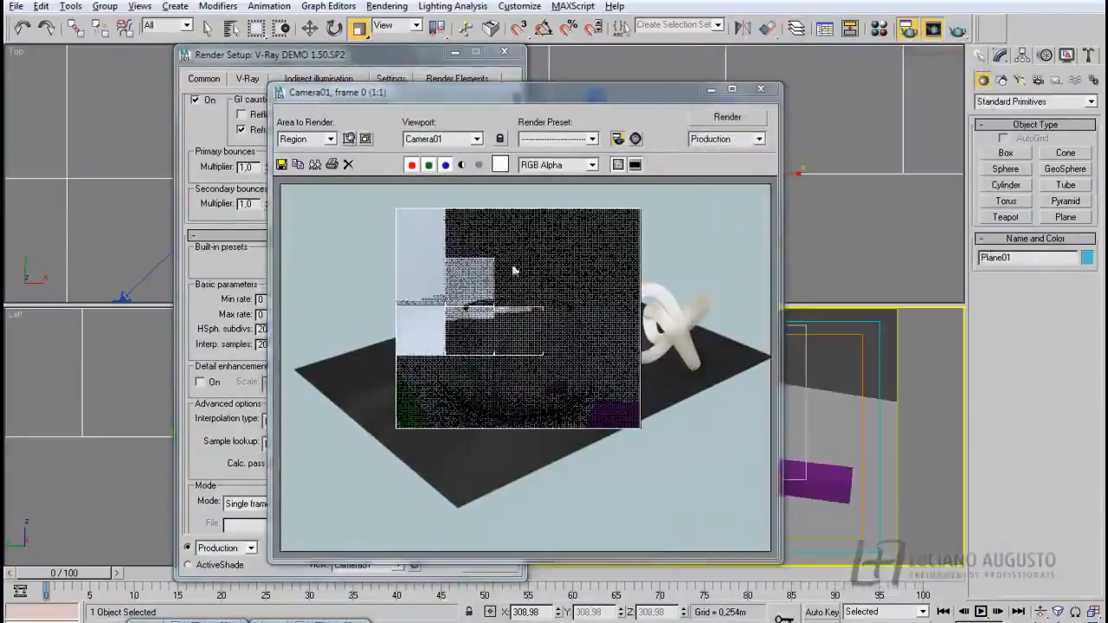
pyautogui.scroll(3, 493, 290)
pyautogui.scroll(-3, 494, 290)
pyautogui.click(761, 89)
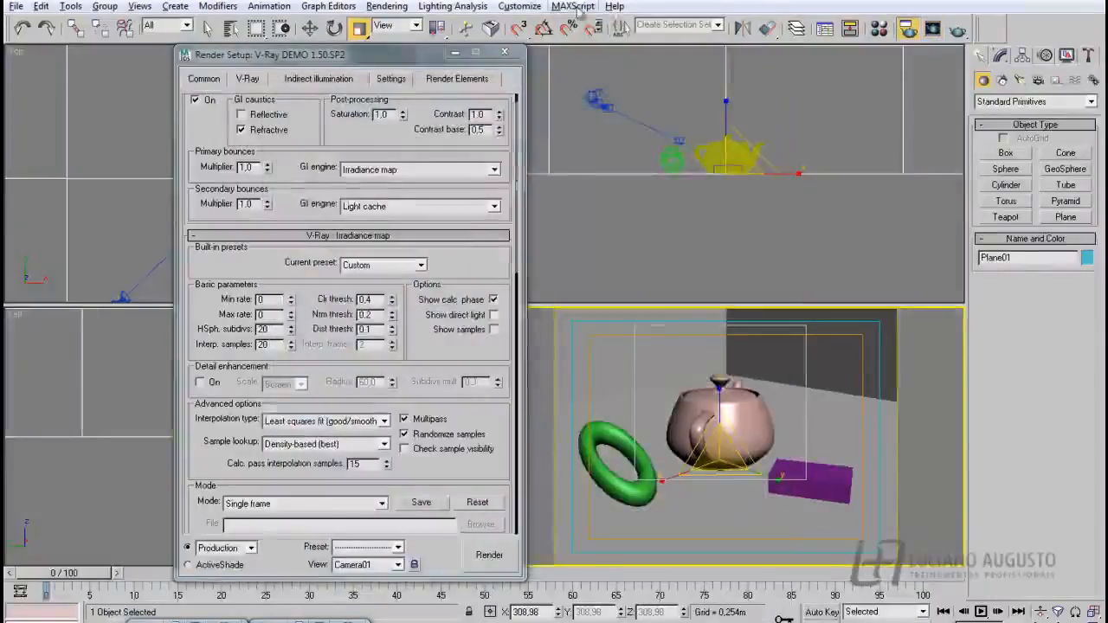
# Set the area to render to View and render Camera01, stopping the render partway
pyautogui.click(519, 6)
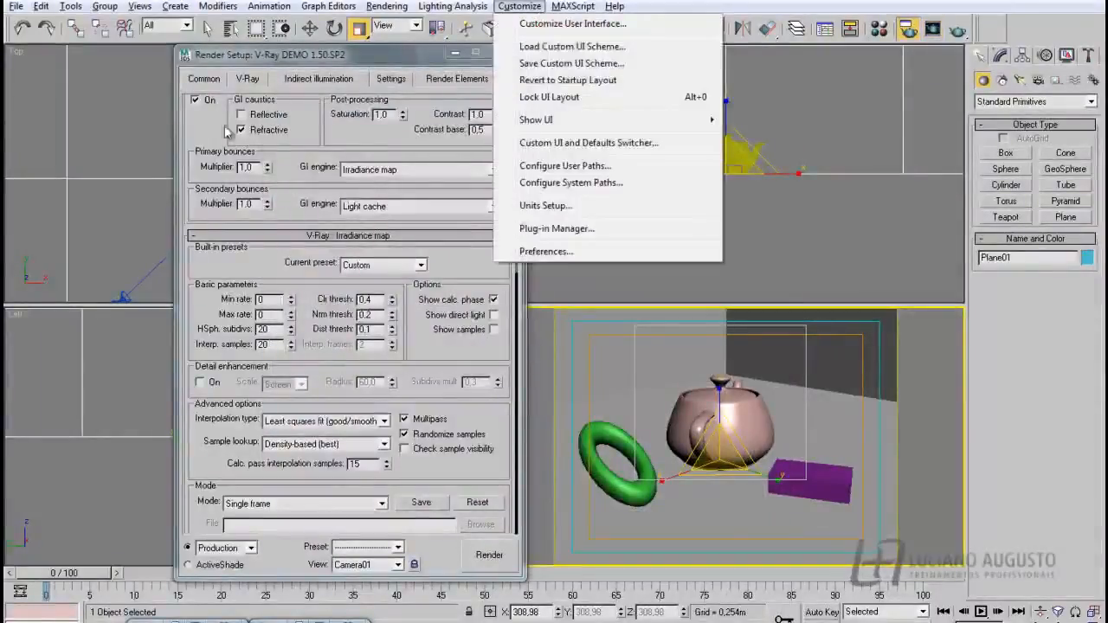
pyautogui.click(204, 79)
pyautogui.click(322, 236)
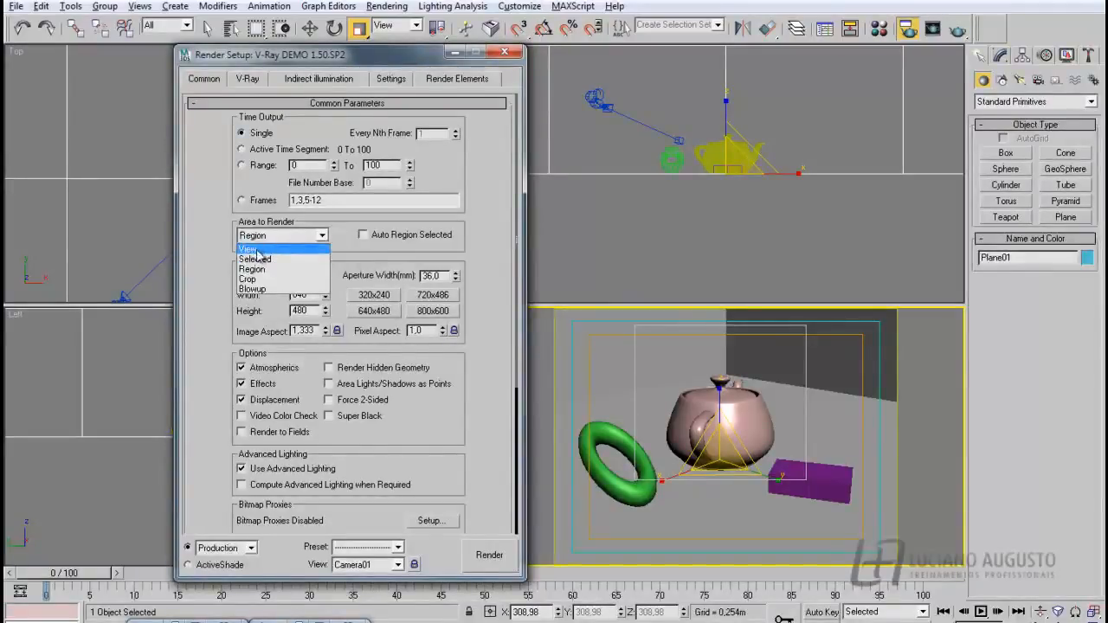
pyautogui.click(257, 250)
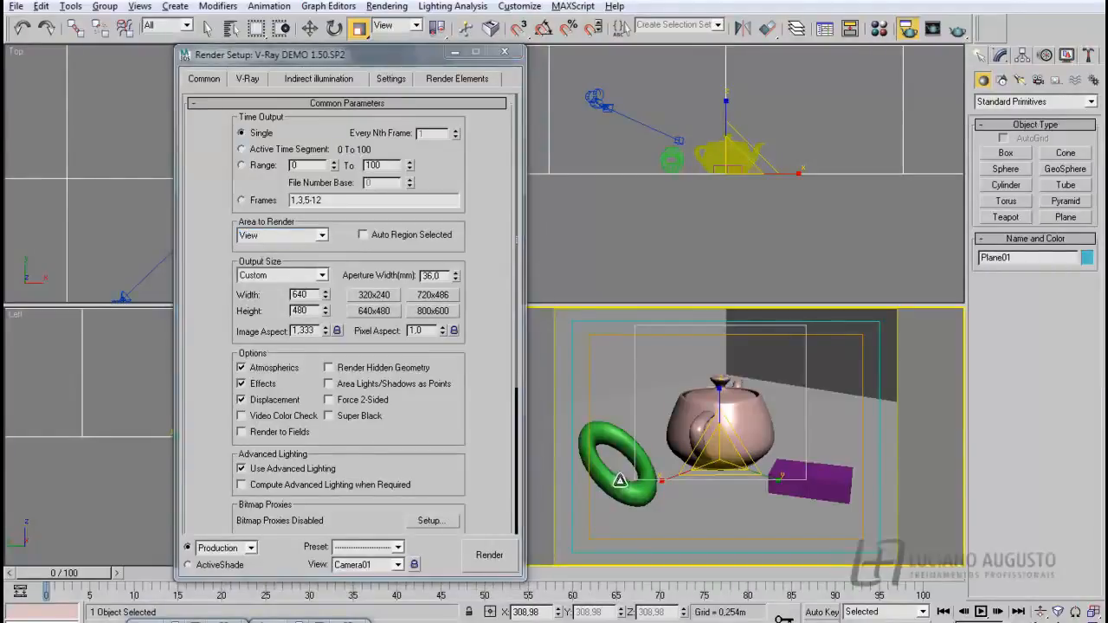
pyautogui.click(492, 556)
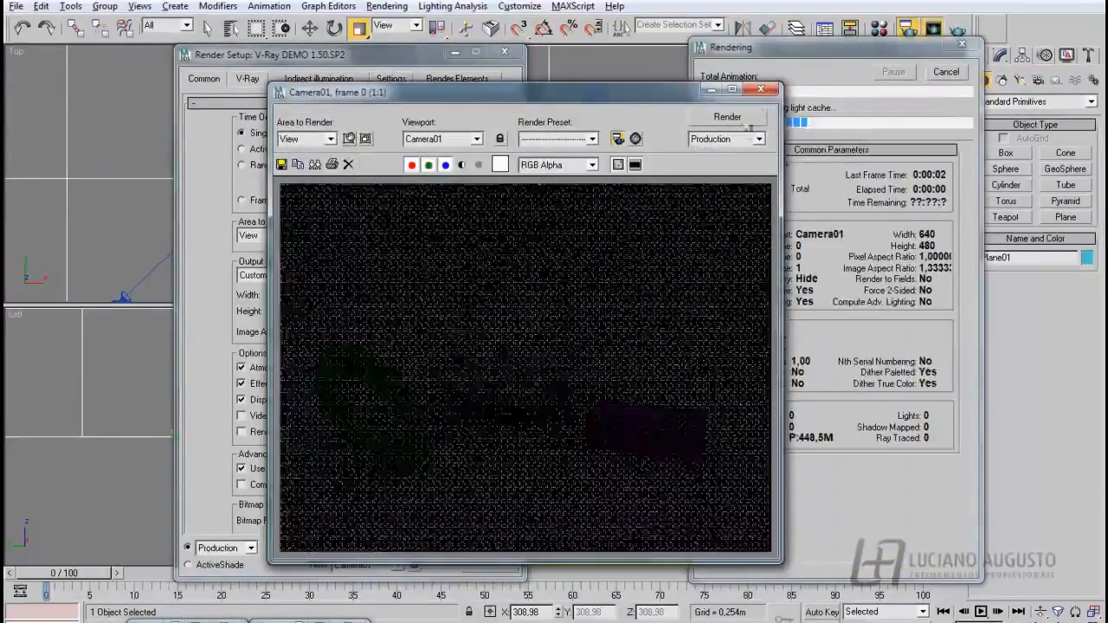
pyautogui.click(944, 76)
# Examine the irradiance samples and finished buckets in the partial Camera01 render at 8:1 magnification
pyautogui.moveTo(360, 95); pyautogui.dragTo(483, 153)
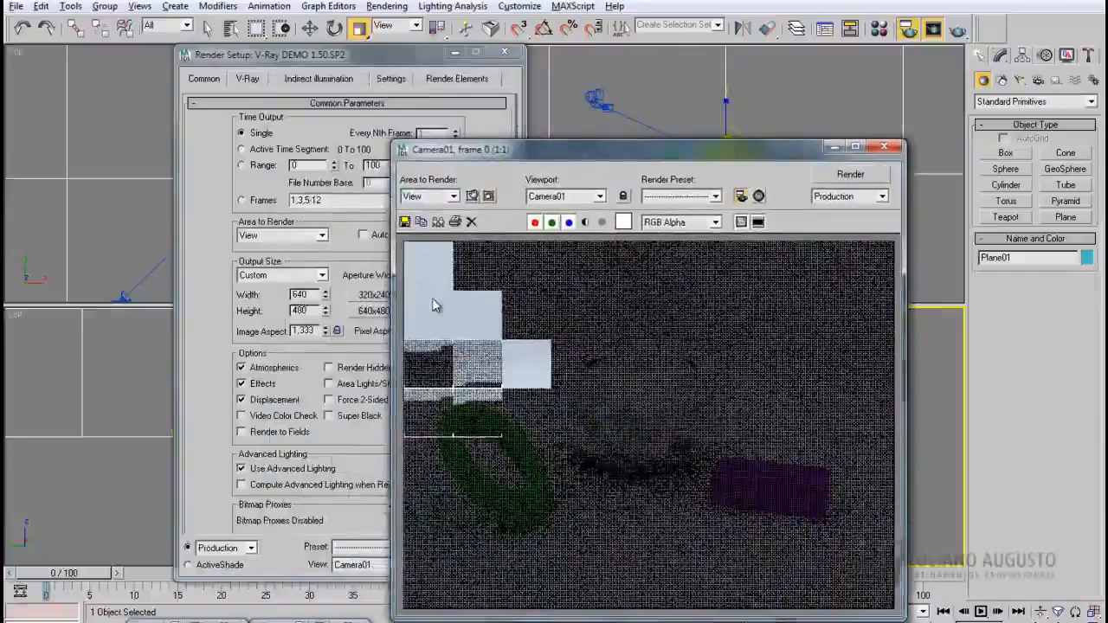
pyautogui.scroll(3, 436, 305)
pyautogui.moveTo(836, 289); pyautogui.dragTo(420, 288, button='middle')
pyautogui.moveTo(394, 326); pyautogui.dragTo(52, 326)
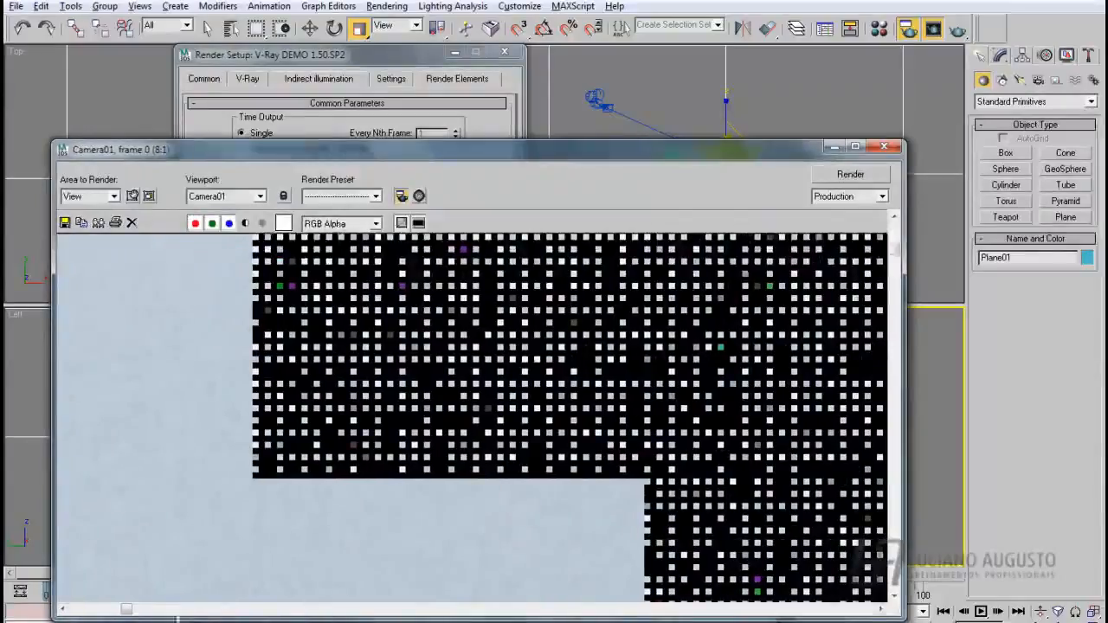
pyautogui.moveTo(127, 611); pyautogui.dragTo(75, 609)
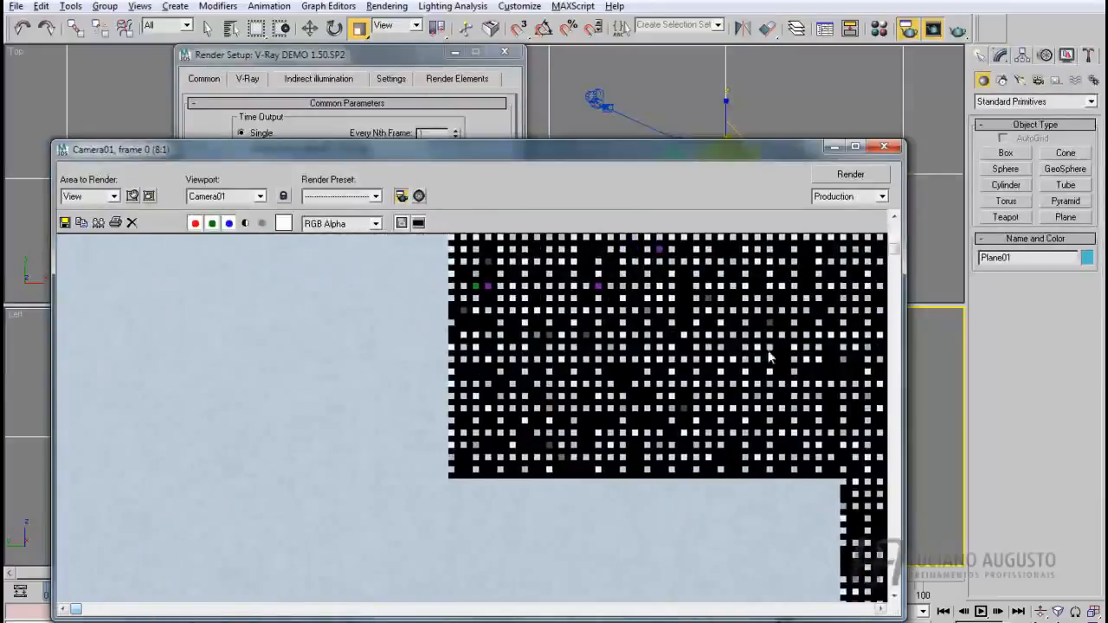
pyautogui.moveTo(897, 236); pyautogui.dragTo(894, 216)
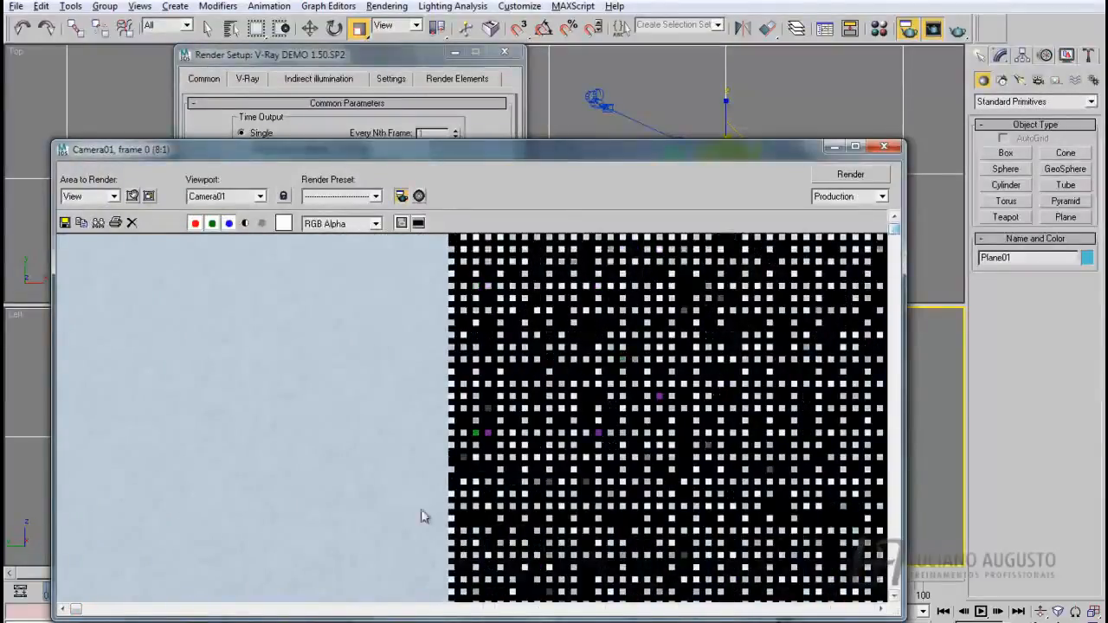
pyautogui.moveTo(567, 151); pyautogui.dragTo(641, 28)
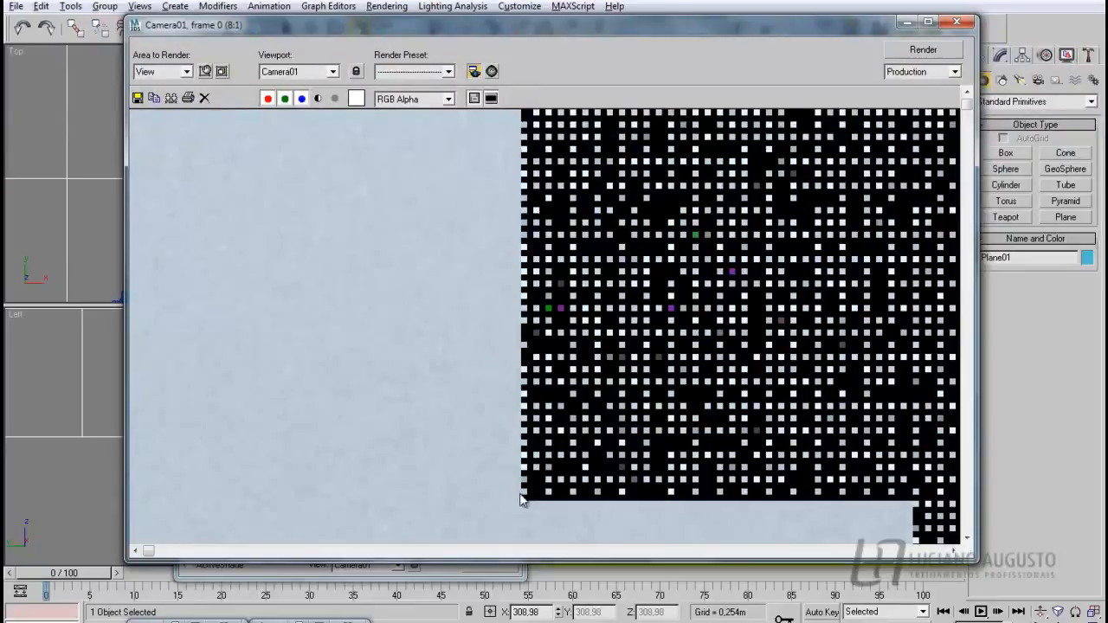
pyautogui.click(925, 21)
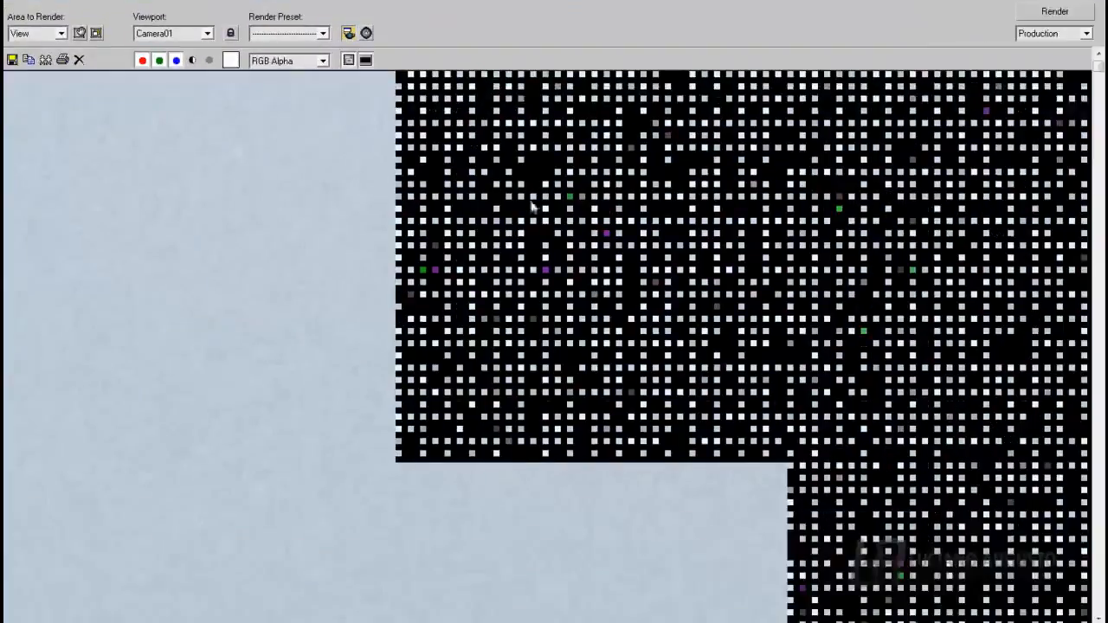
pyautogui.click(1053, 10)
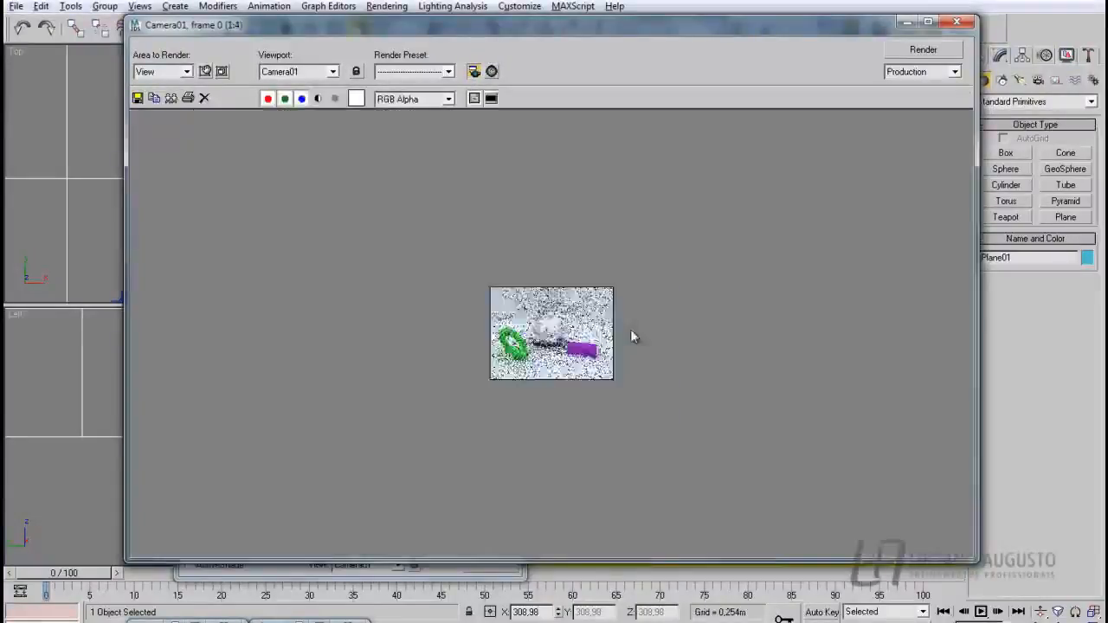
# Review the irradiance map rates, the output size and the render region division beside the partial render
pyautogui.moveTo(368, 27); pyautogui.dragTo(579, 194)
pyautogui.click(247, 79)
pyautogui.click(295, 82)
pyautogui.moveTo(554, 205); pyautogui.dragTo(543, 70)
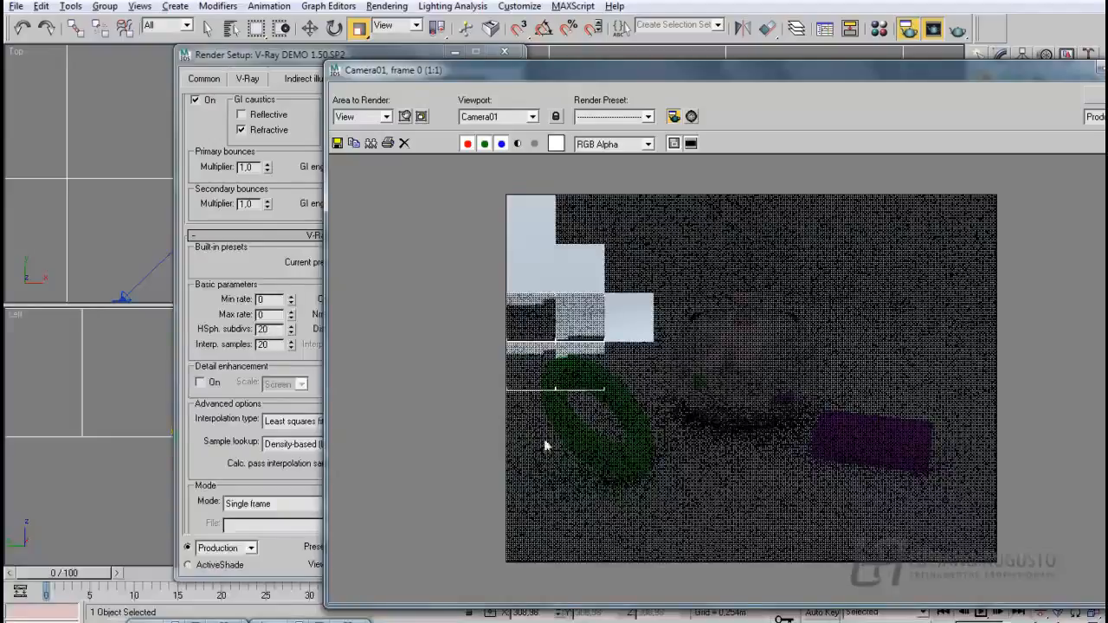
pyautogui.click(248, 79)
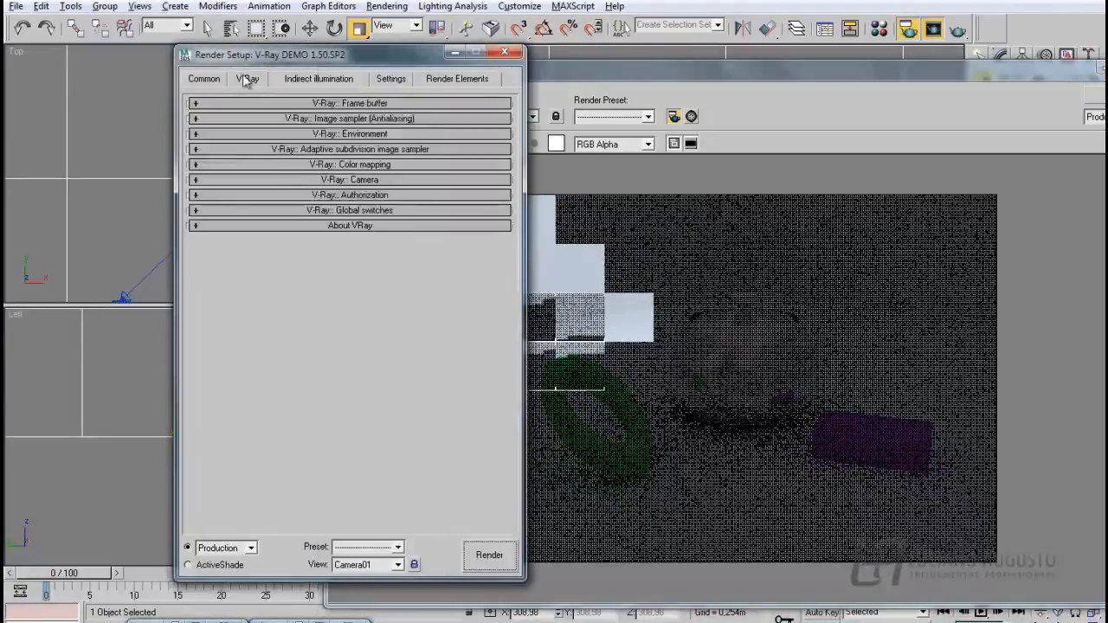
pyautogui.click(205, 79)
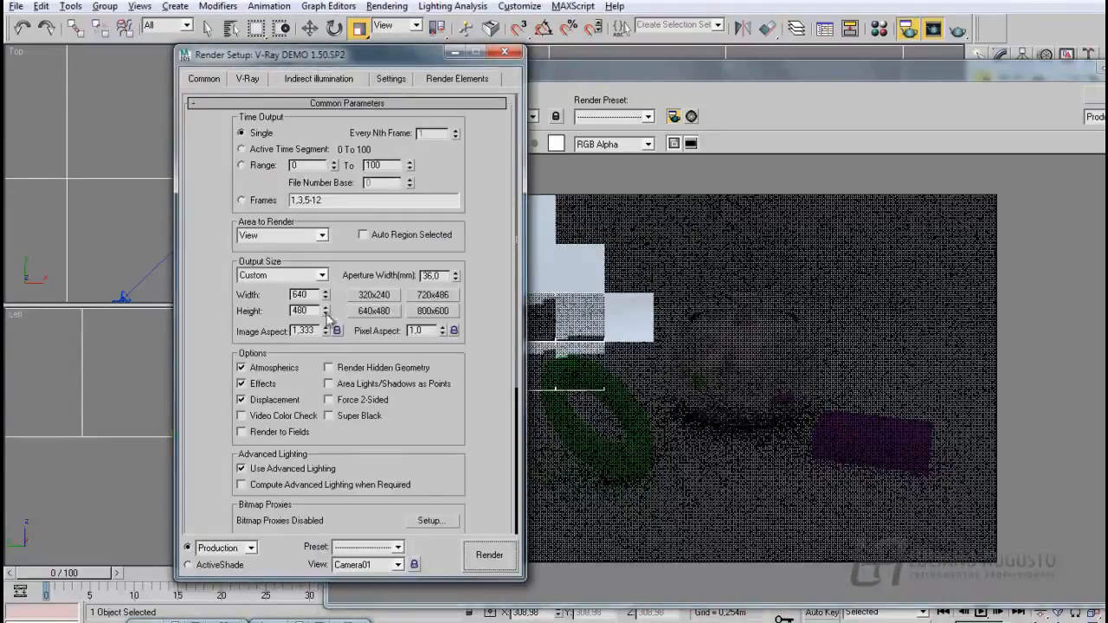
pyautogui.click(389, 80)
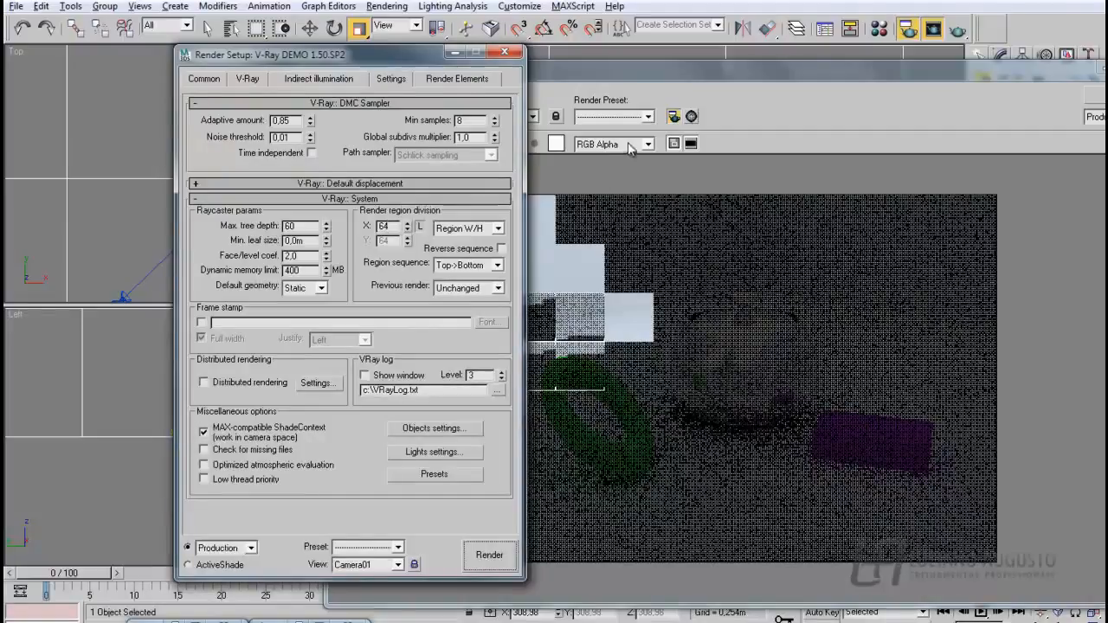
pyautogui.click(623, 171)
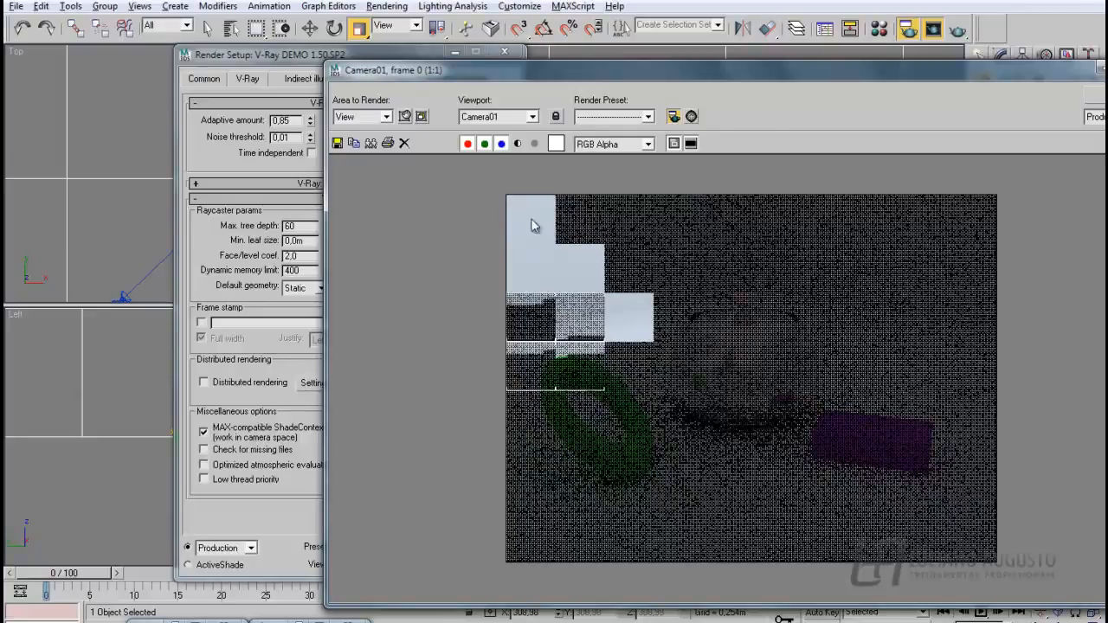
# Examine the bucket edges and sample pattern of the partial Camera01 render at 2:1 magnification
pyautogui.scroll(2, 529, 227)
pyautogui.moveTo(488, 606); pyautogui.dragTo(380, 599)
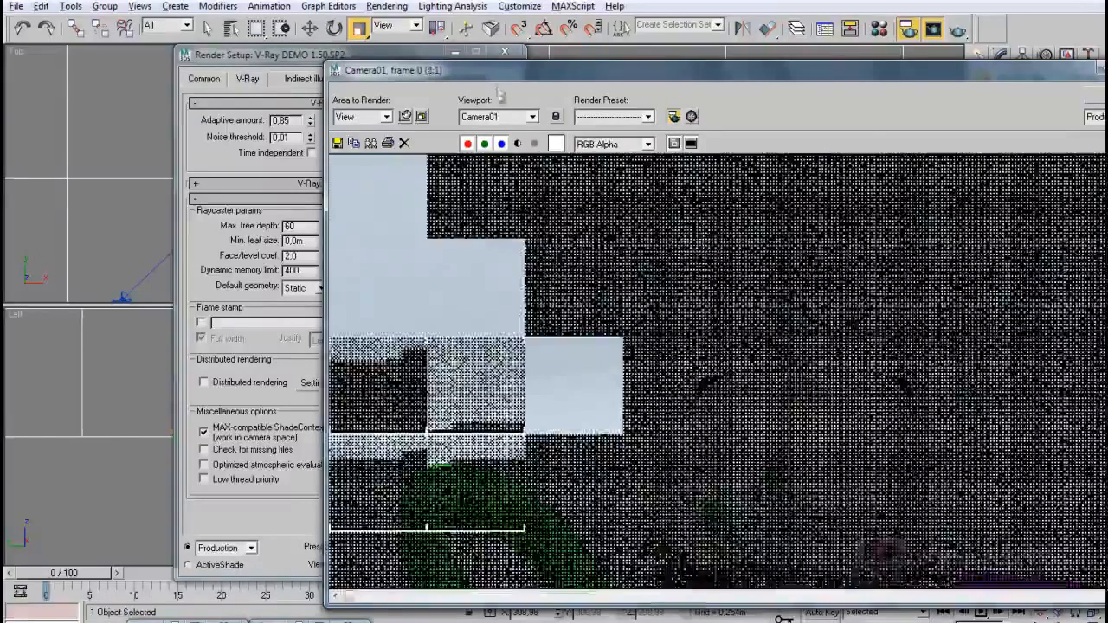
pyautogui.moveTo(499, 69); pyautogui.dragTo(576, 54)
pyautogui.moveTo(403, 189); pyautogui.dragTo(151, 187)
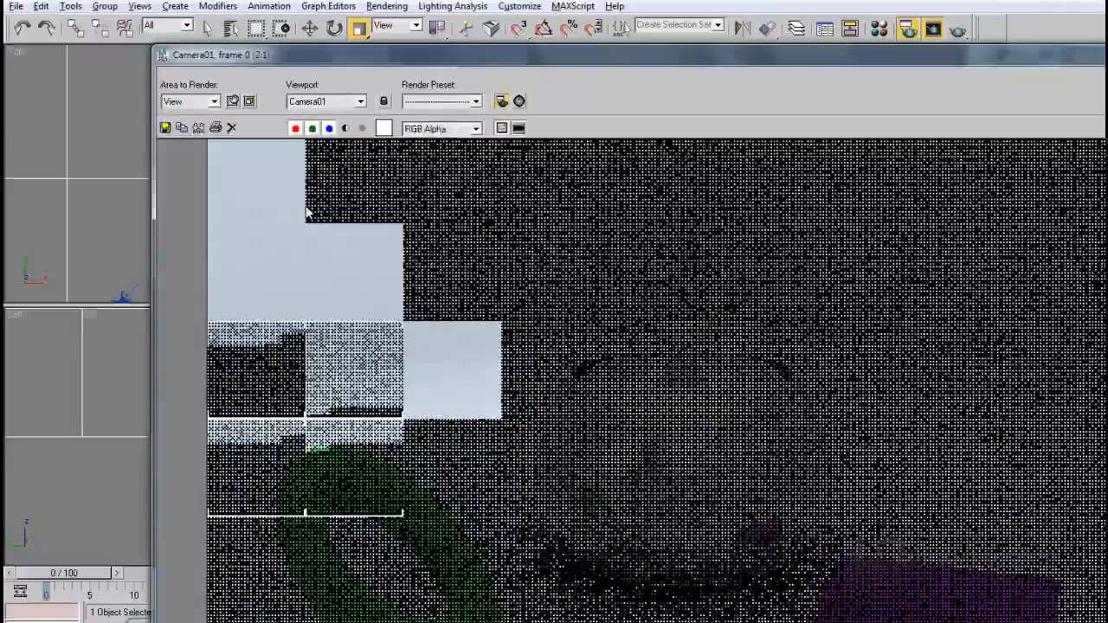
pyautogui.moveTo(293, 57); pyautogui.dragTo(303, 33)
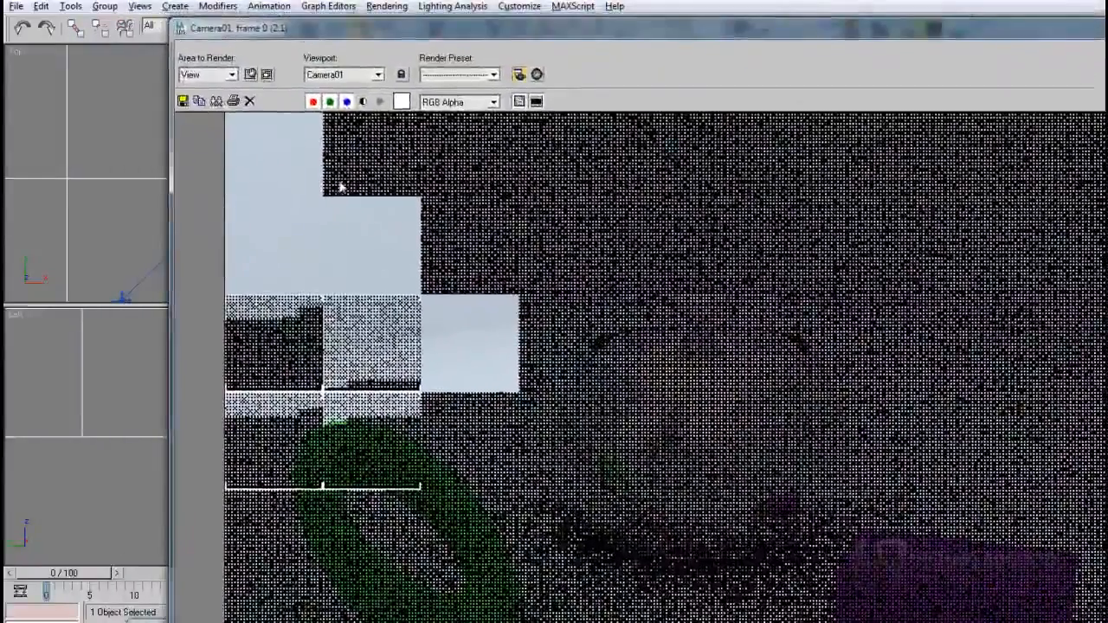
pyautogui.moveTo(273, 30); pyautogui.dragTo(560, 350)
# Compare the irradiance map's Min and Max rate settings with the sample density across the partial render
pyautogui.click(250, 79)
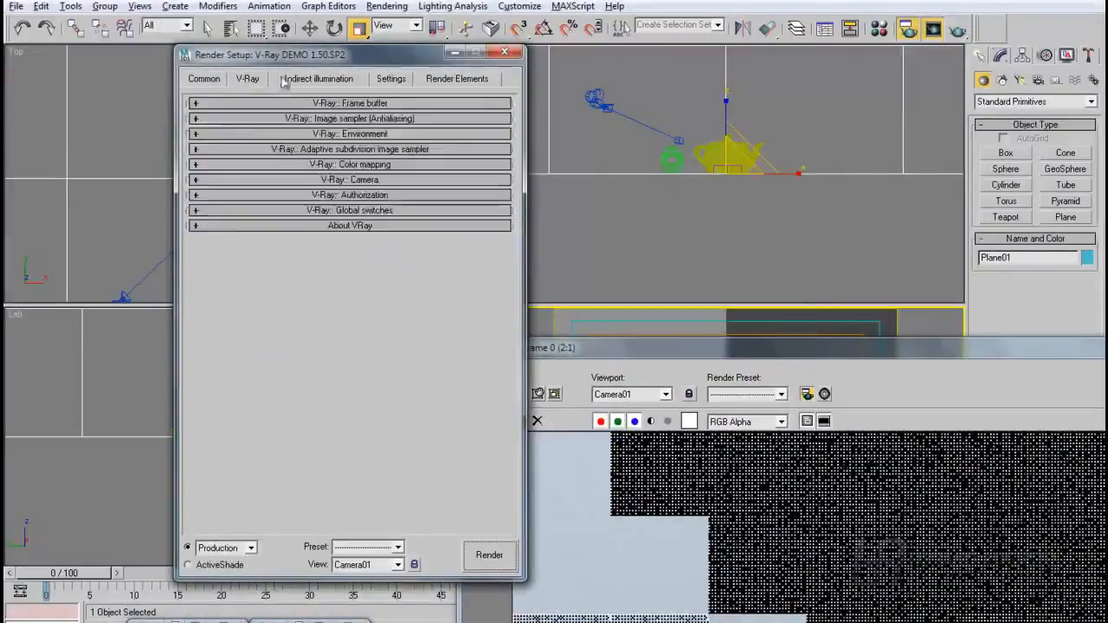
pyautogui.click(299, 79)
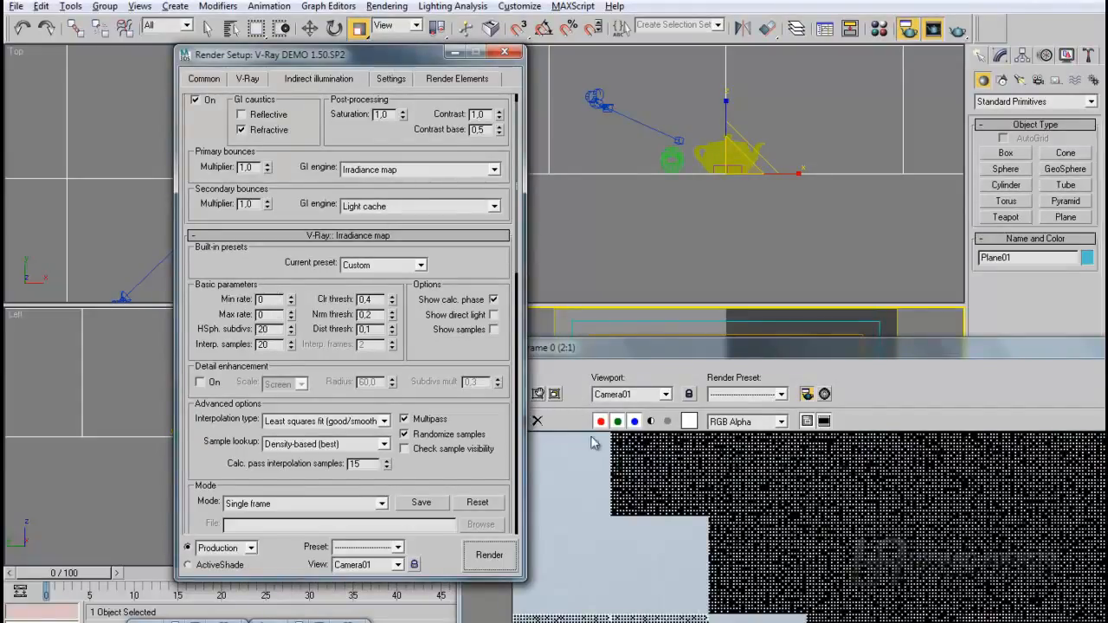
pyautogui.moveTo(630, 353); pyautogui.dragTo(481, 129)
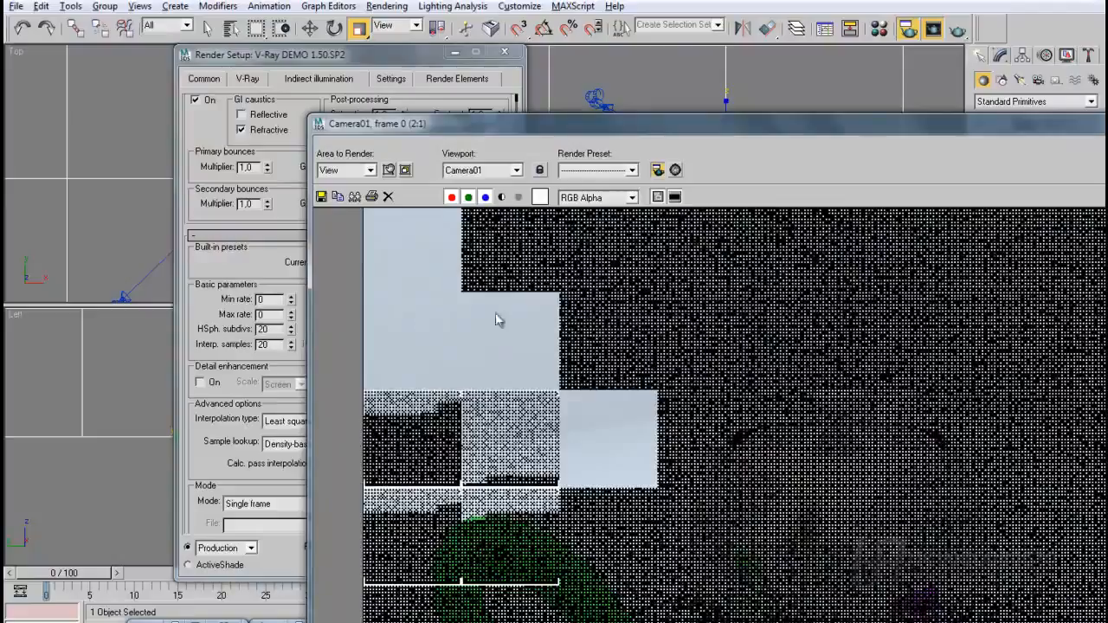
pyautogui.moveTo(467, 125); pyautogui.dragTo(355, 31)
pyautogui.scroll(-2, 632, 389)
pyautogui.moveTo(611, 35); pyautogui.dragTo(469, 27)
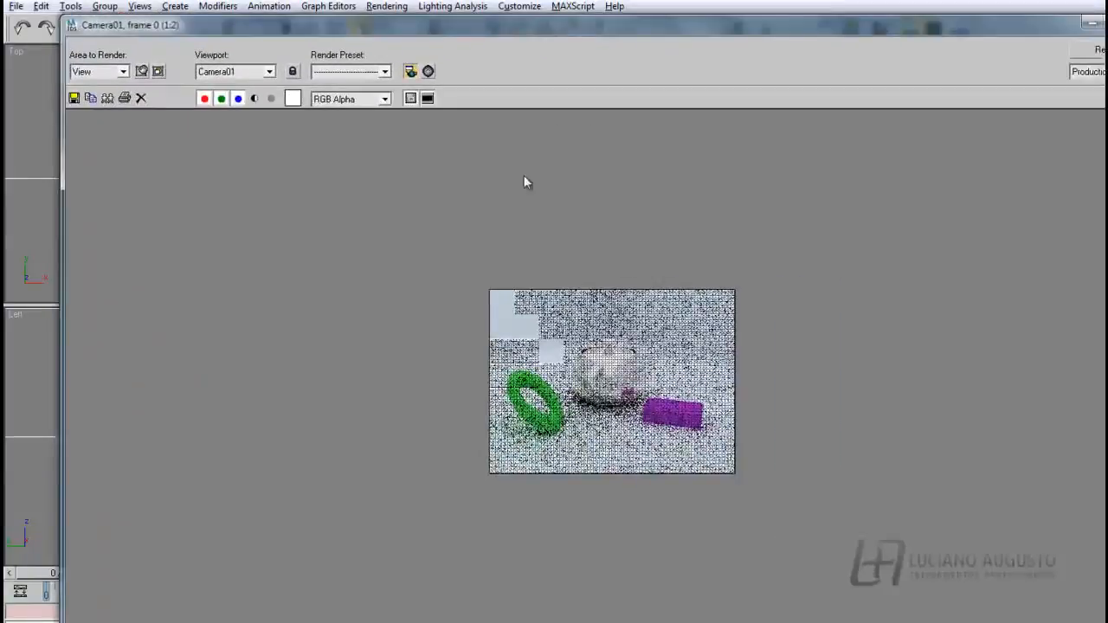
pyautogui.scroll(2, 523, 176)
pyautogui.scroll(-1, 523, 177)
pyautogui.moveTo(393, 26); pyautogui.dragTo(654, 379)
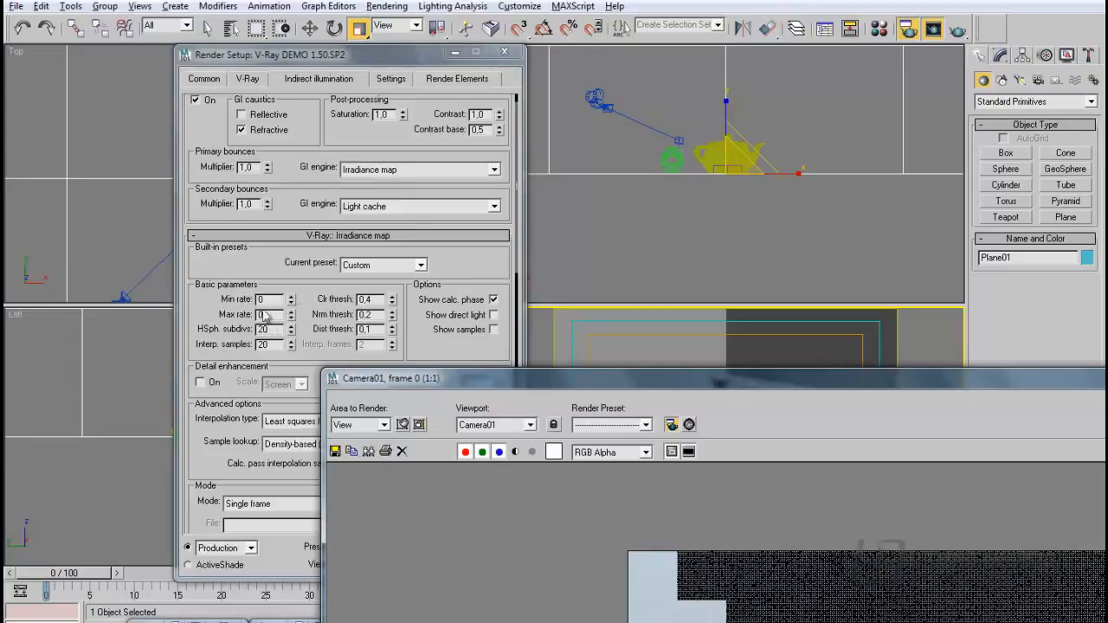
# Render Camera01 to completion with the current irradiance map rates and place the finished image beside the render settings
pyautogui.moveTo(412, 382); pyautogui.dragTo(300, 99)
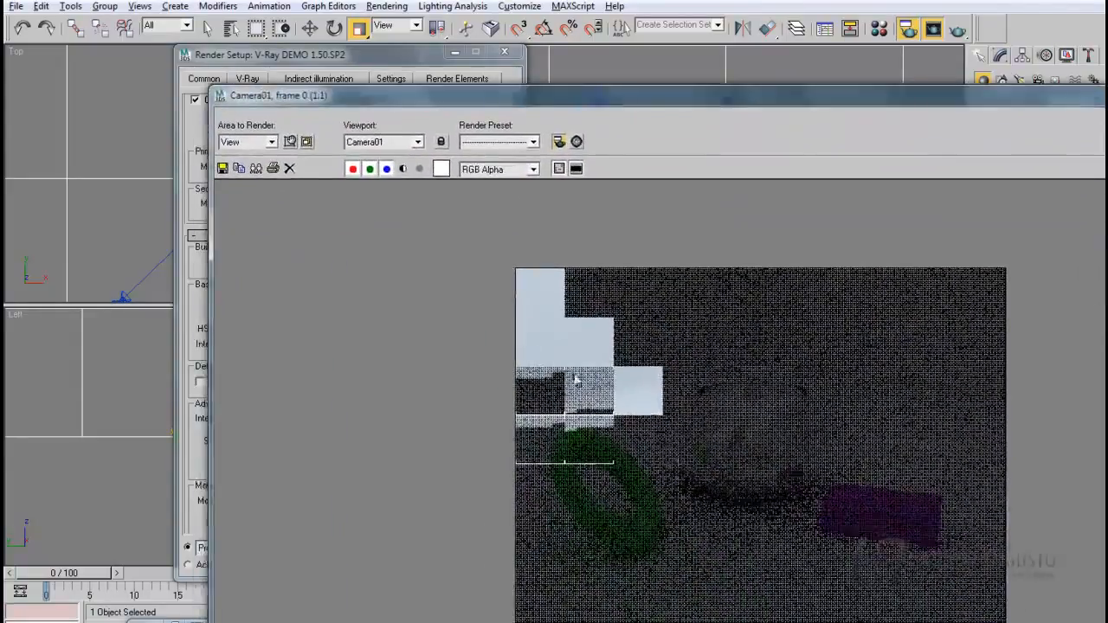
pyautogui.moveTo(670, 100); pyautogui.dragTo(911, 33)
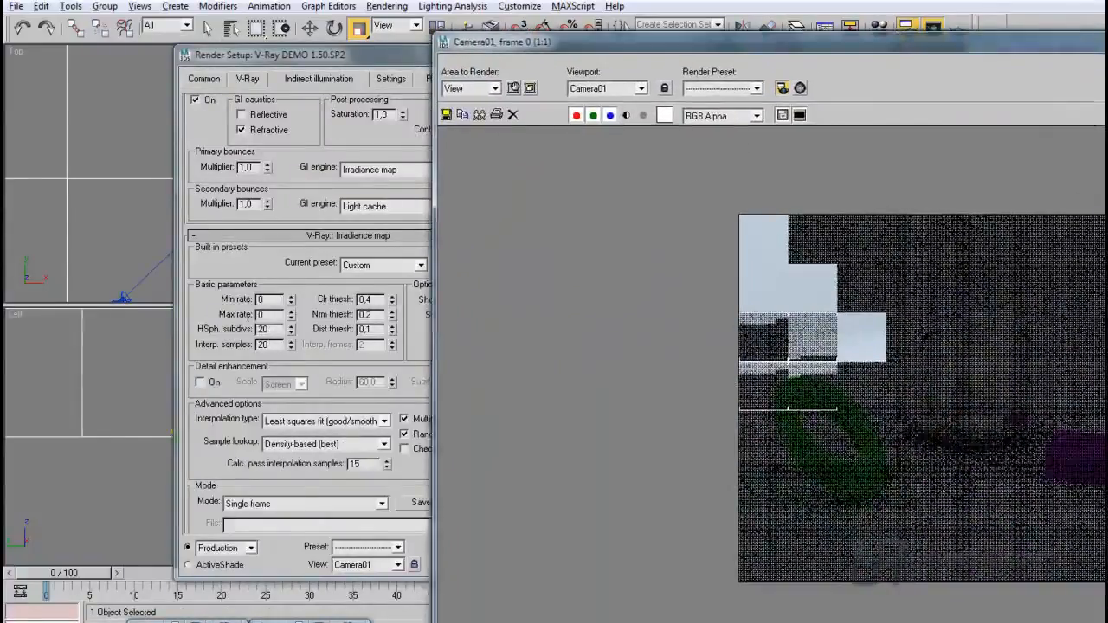
pyautogui.moveTo(334, 64); pyautogui.dragTo(307, 68)
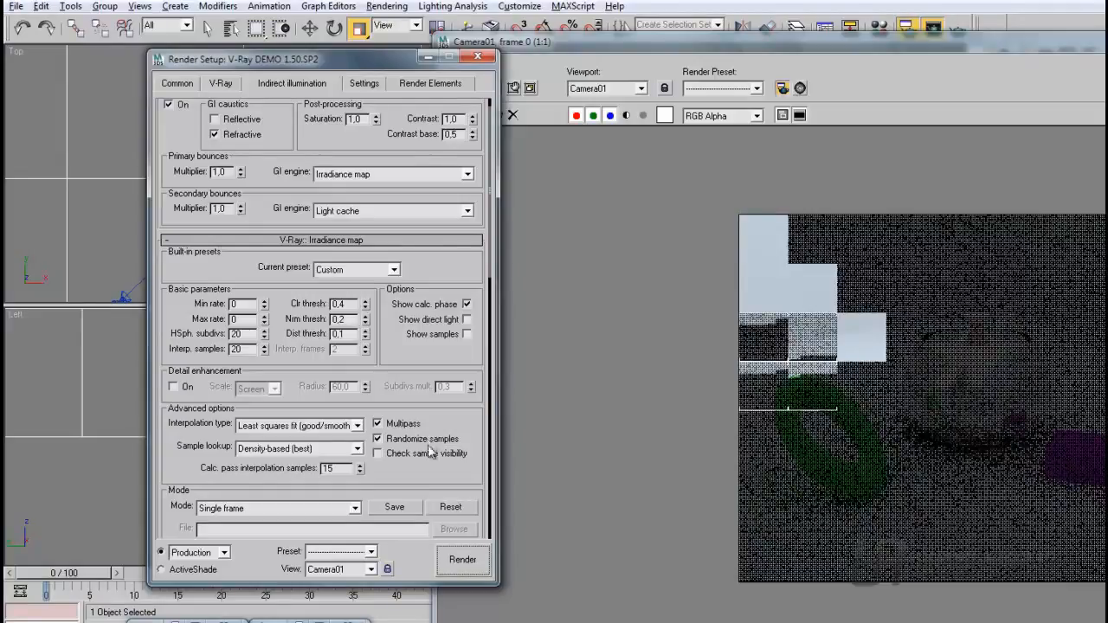
pyautogui.click(468, 561)
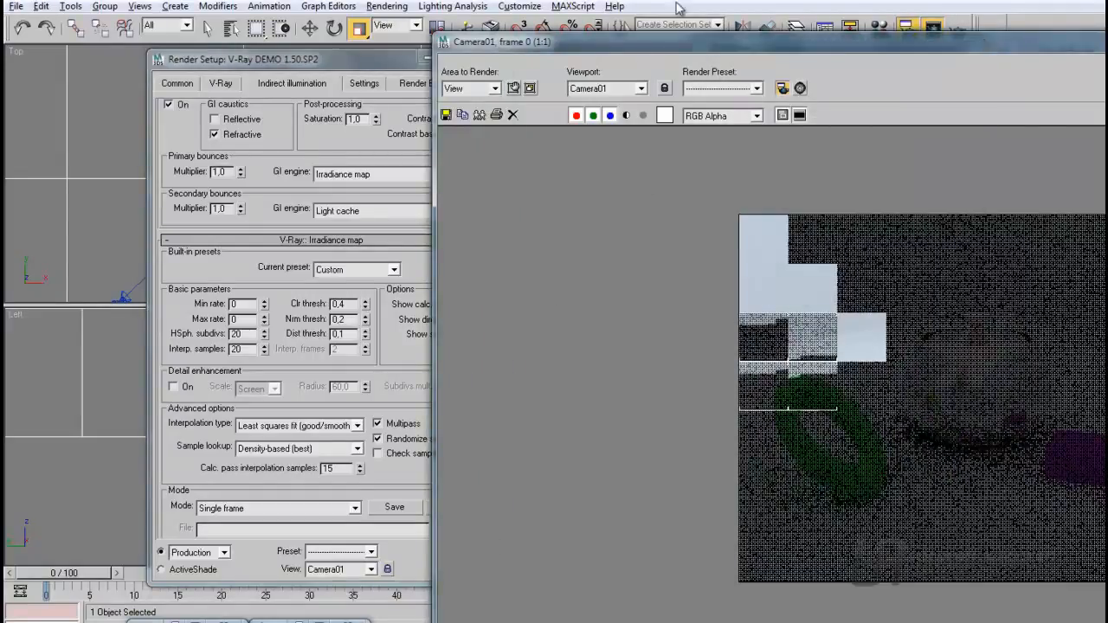
pyautogui.moveTo(678, 42); pyautogui.dragTo(439, 17)
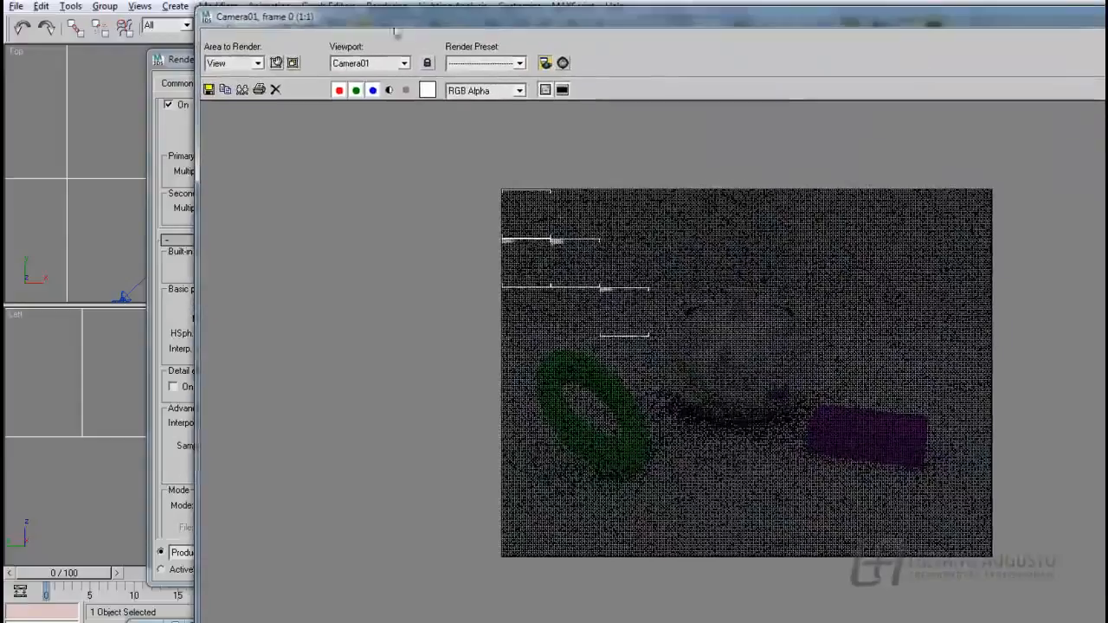
pyautogui.moveTo(204, 15); pyautogui.dragTo(453, 161)
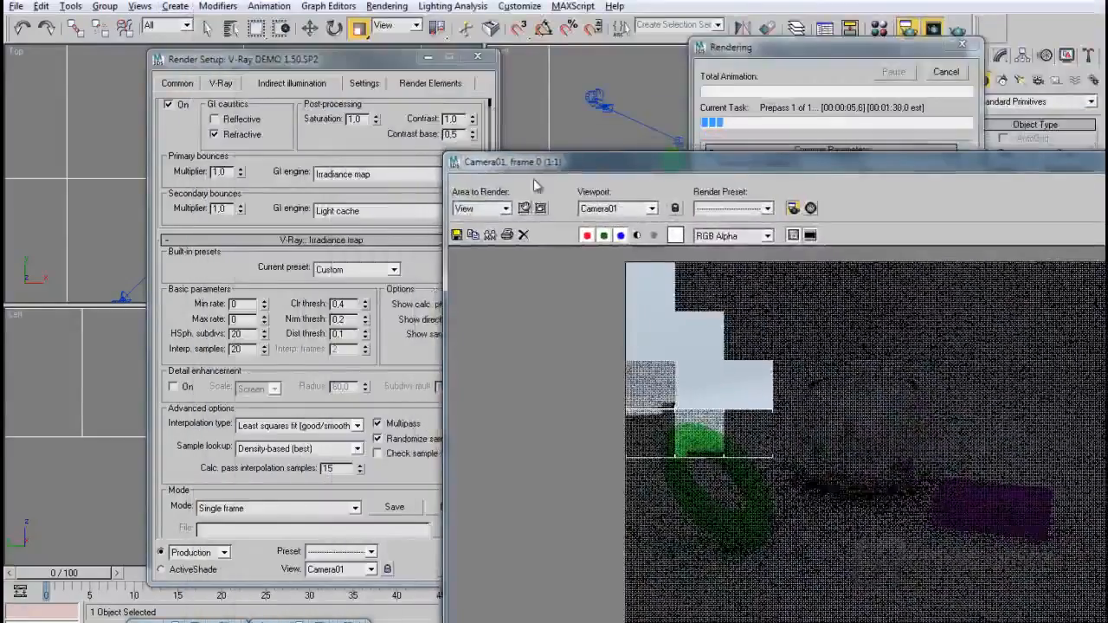
pyautogui.moveTo(554, 167); pyautogui.dragTo(338, 58)
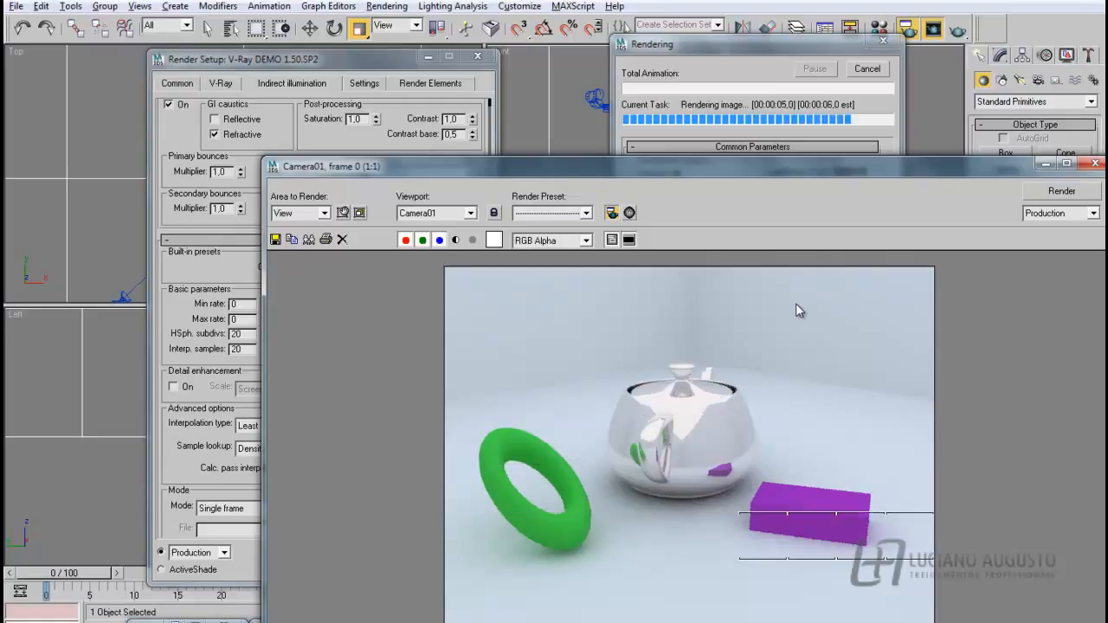
pyautogui.moveTo(268, 291); pyautogui.dragTo(543, 301)
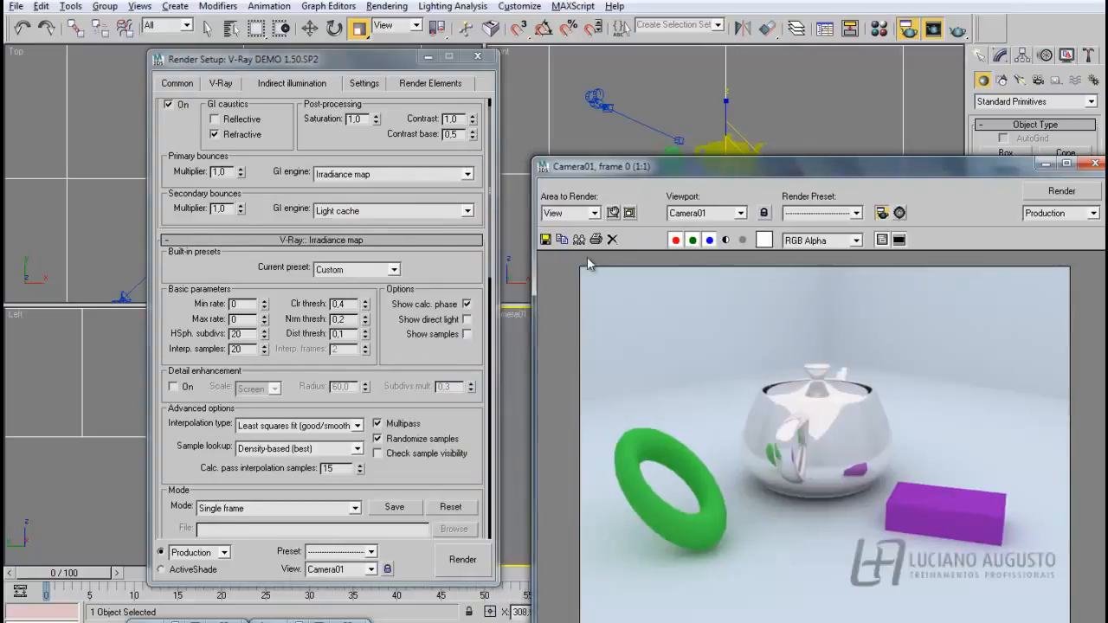
pyautogui.moveTo(598, 168); pyautogui.dragTo(596, 118)
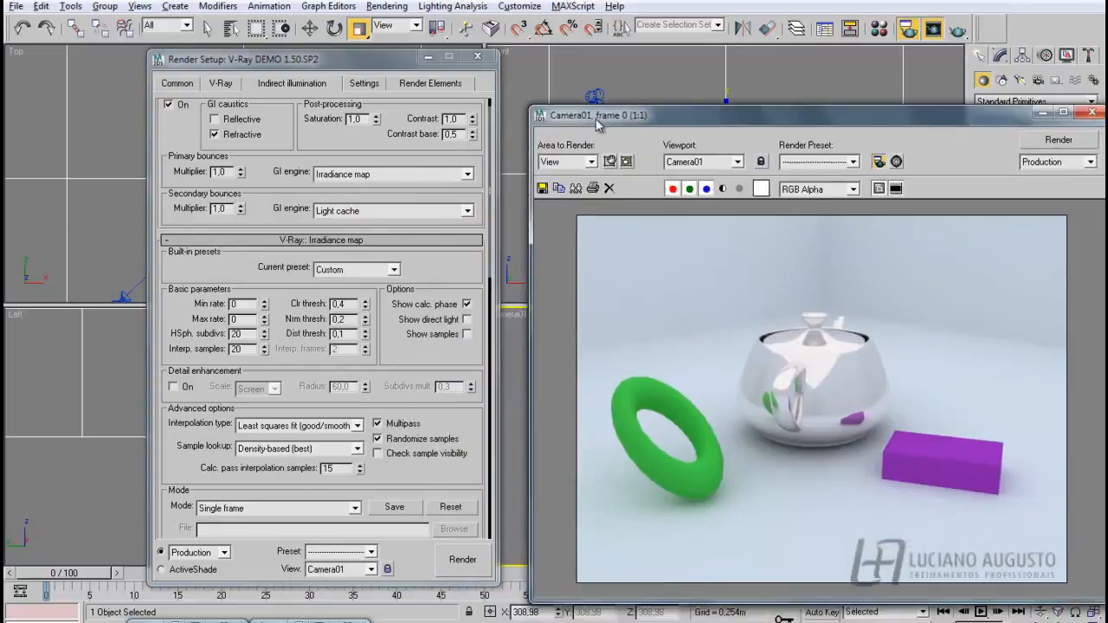
# Set the irradiance map's Min rate to -1 and render Camera01 with Show samples enabled, cancelling during the second prepass
pyautogui.click(244, 304)
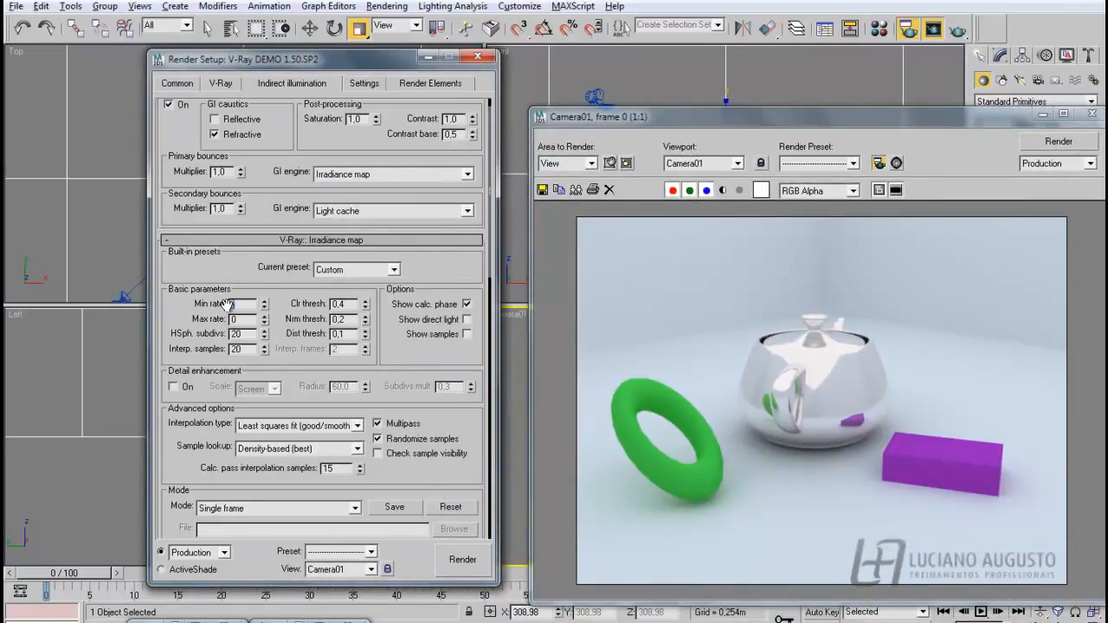
pyautogui.moveTo(760, 124); pyautogui.dragTo(721, 150)
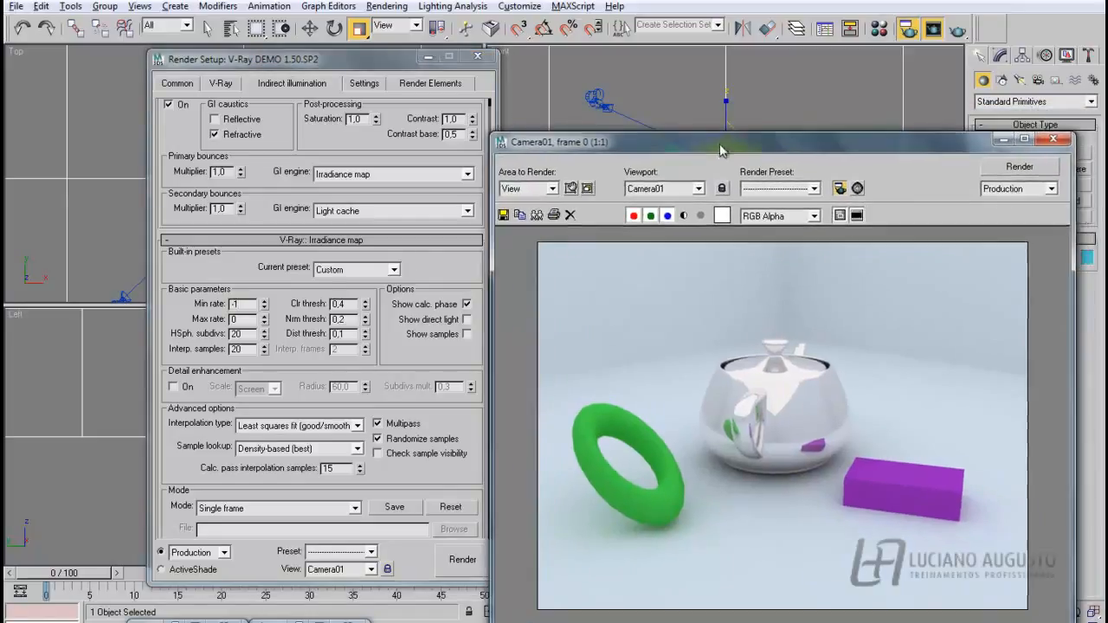
pyautogui.click(1019, 166)
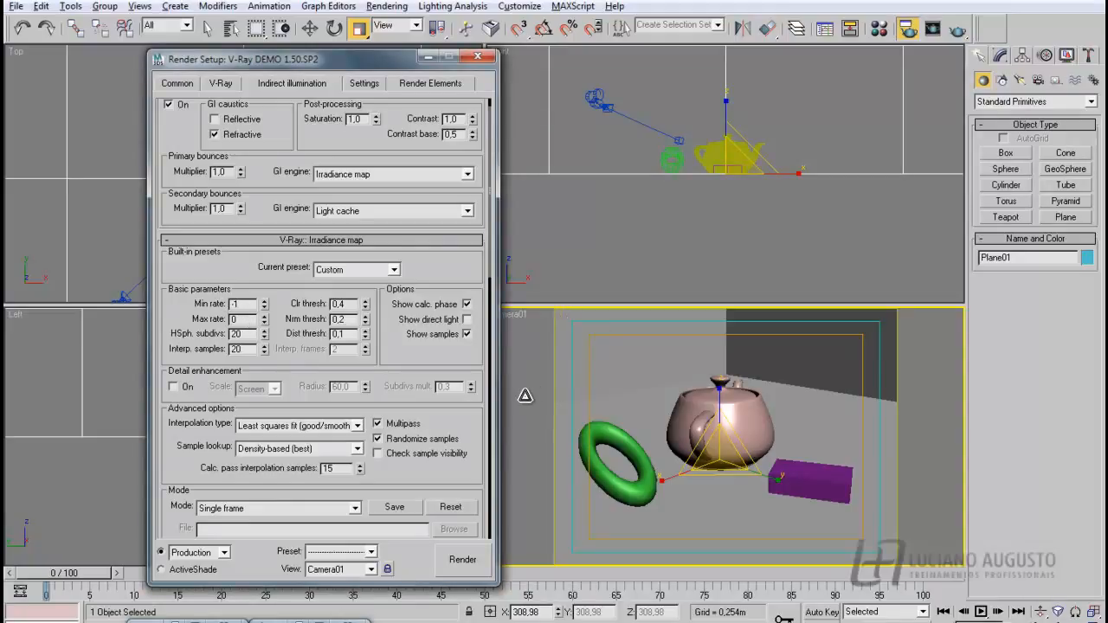
pyautogui.click(462, 560)
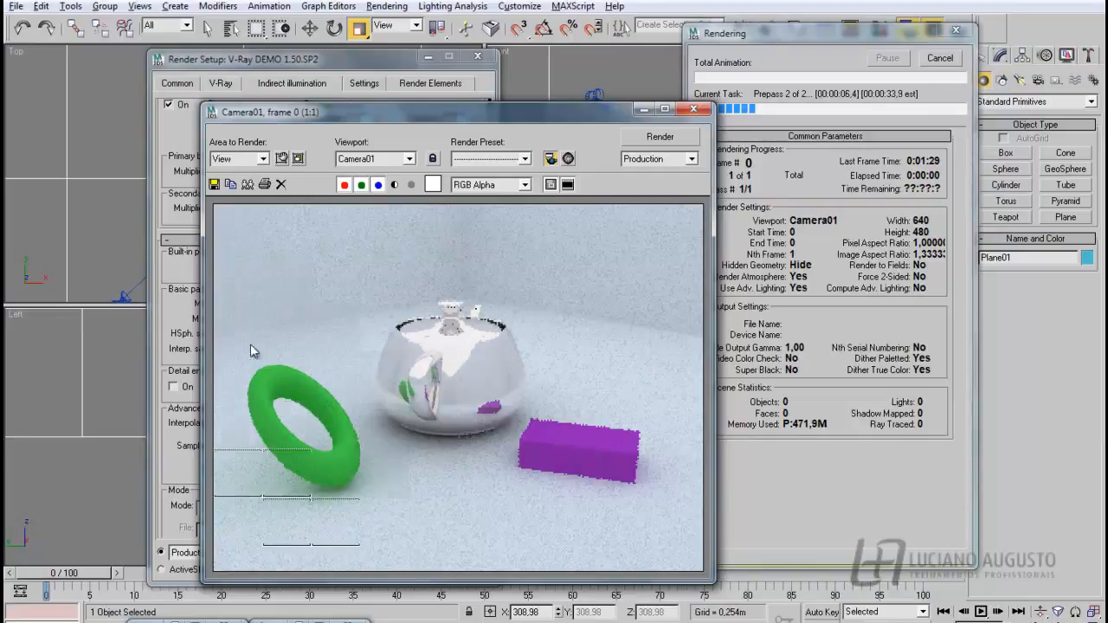
pyautogui.click(940, 58)
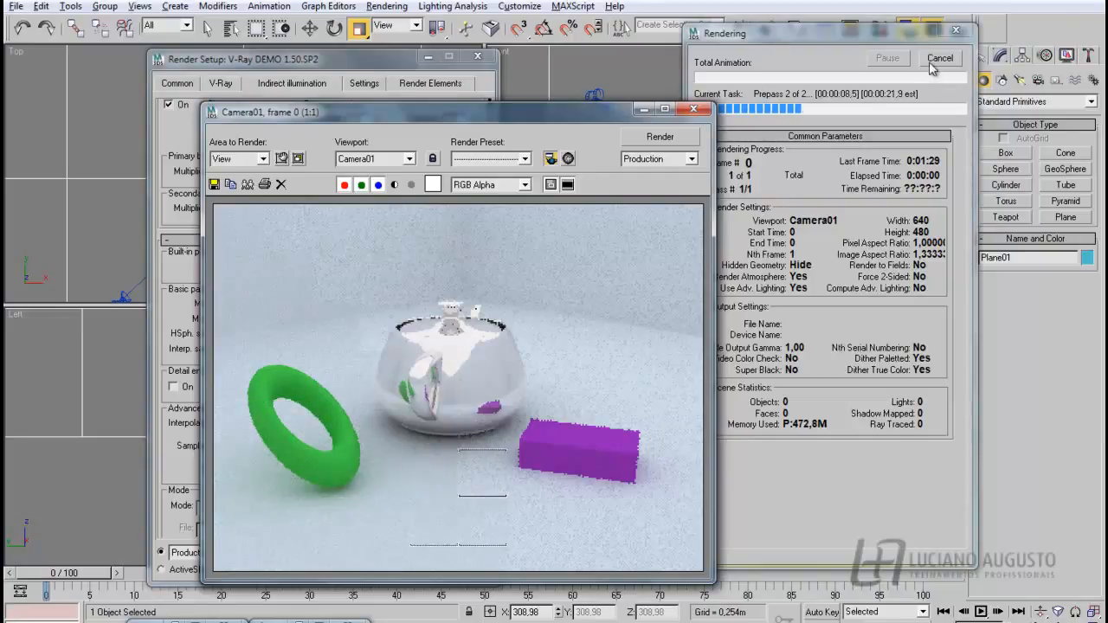
# Set the irradiance map's Min rate to -2 and render Camera01, stopping in the third prepass to inspect the samples before closing the image
pyautogui.moveTo(497, 119); pyautogui.dragTo(676, 183)
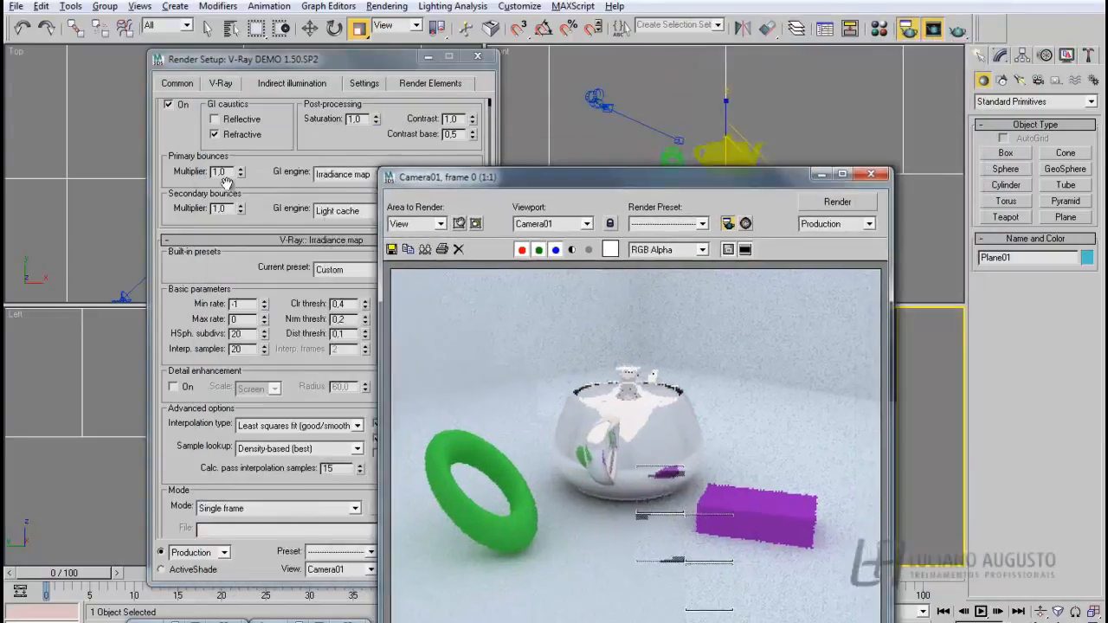
pyautogui.click(233, 304)
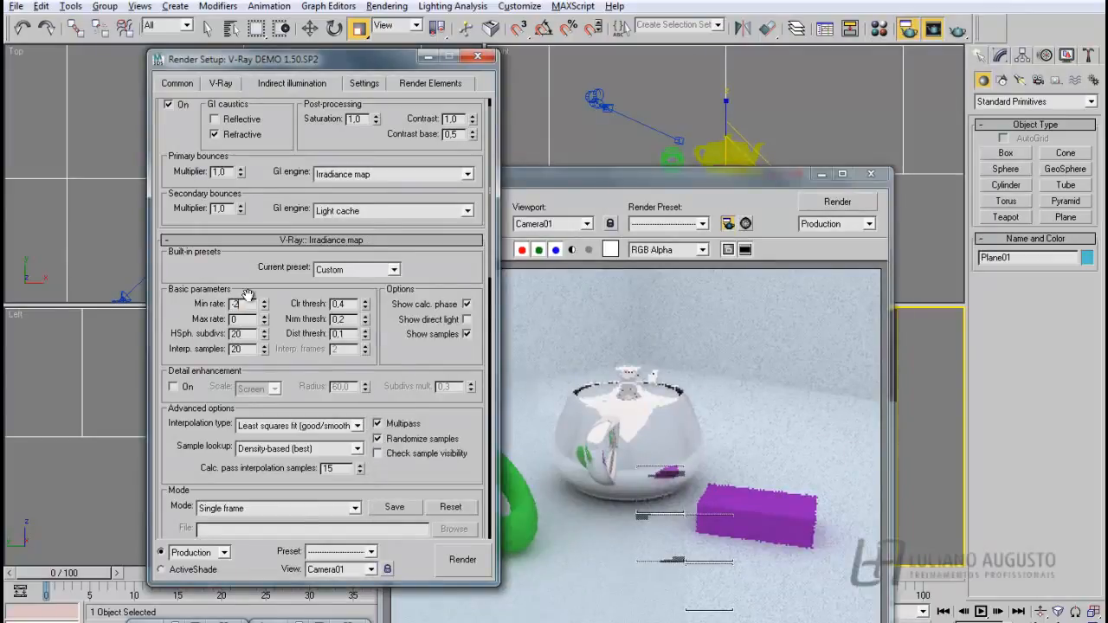
pyautogui.click(825, 204)
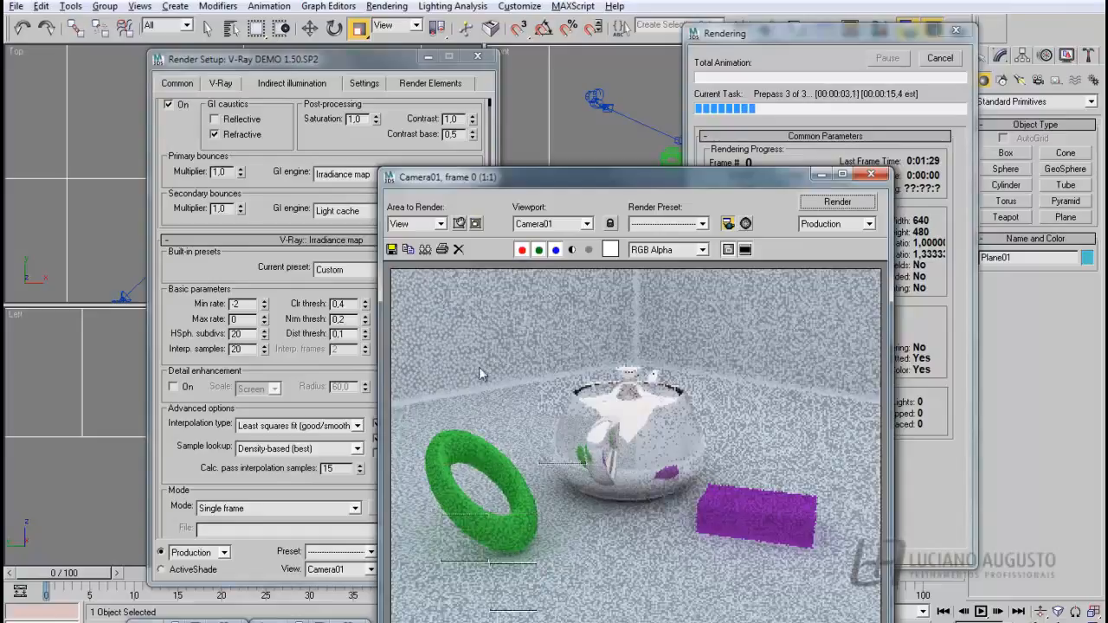
pyautogui.click(940, 58)
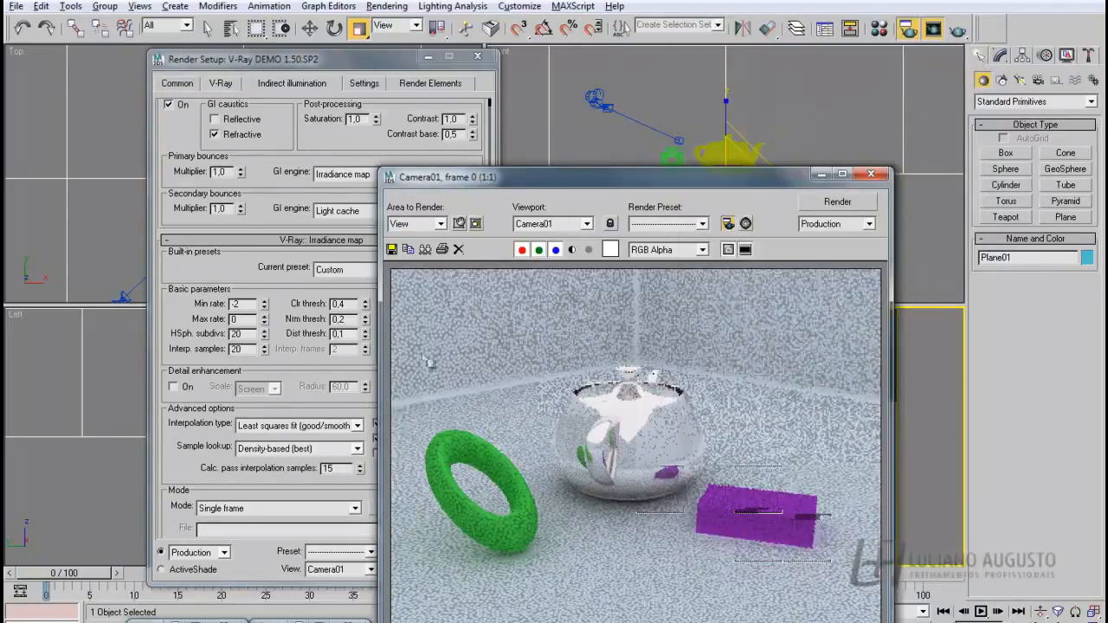
pyautogui.moveTo(502, 179); pyautogui.dragTo(687, 145)
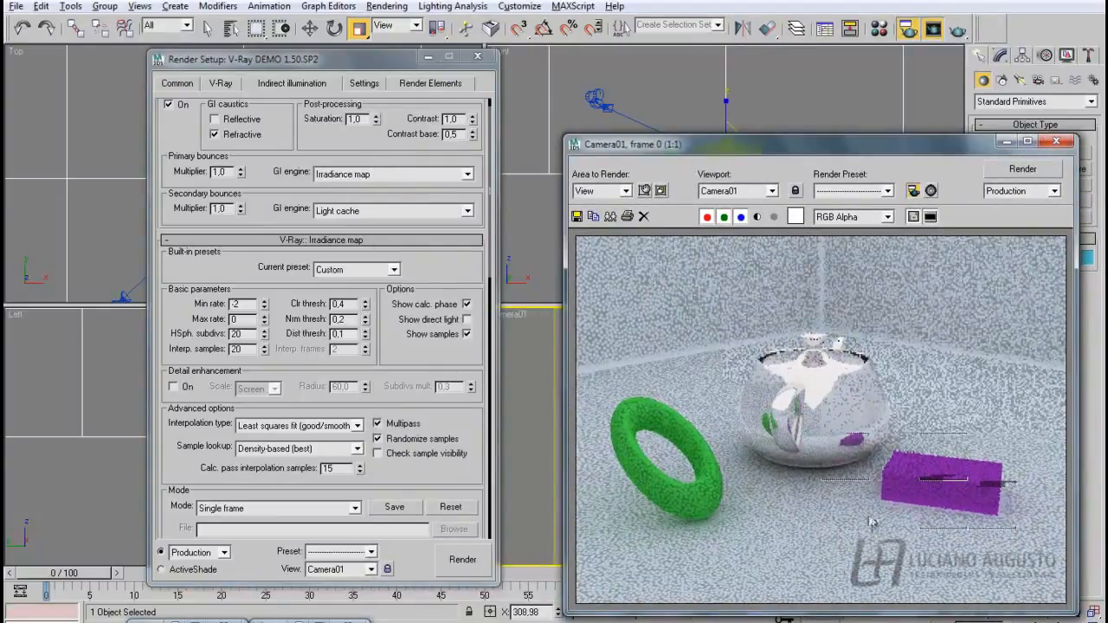
pyautogui.moveTo(823, 149); pyautogui.dragTo(747, 121)
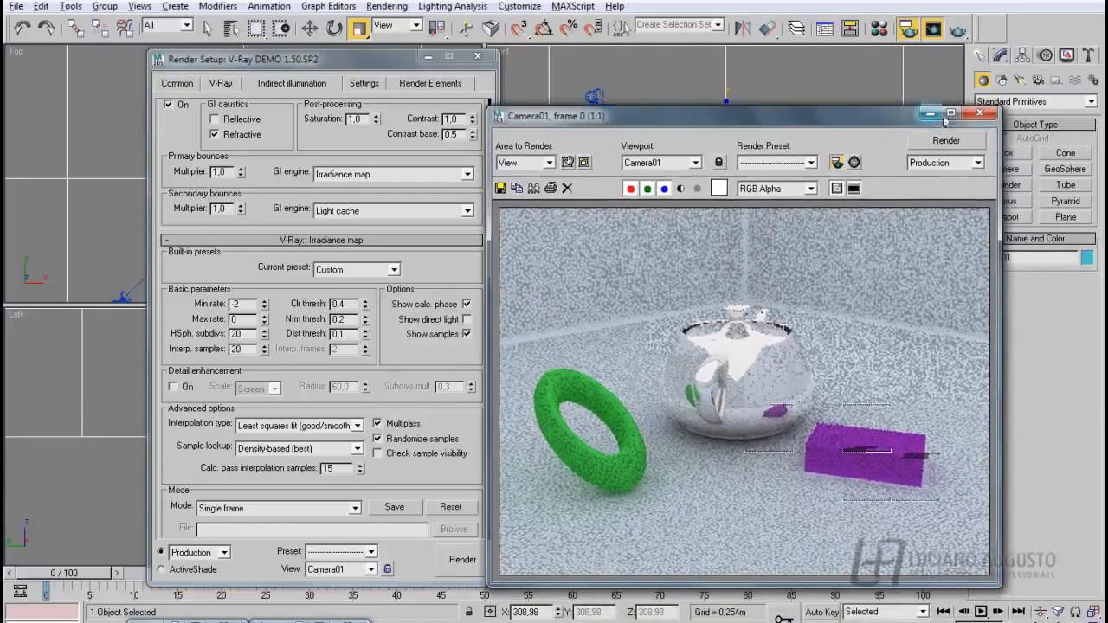
pyautogui.click(979, 115)
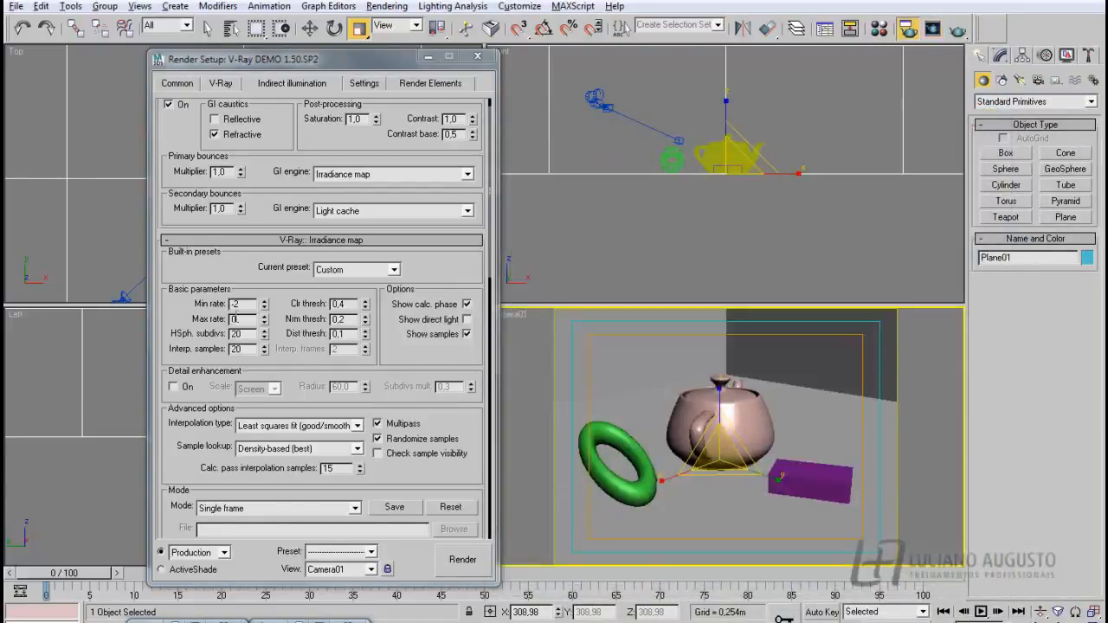
# Set the irradiance map's Min rate to -5 and render Camera01 to inspect how the samples are distributed
pyautogui.click(242, 305)
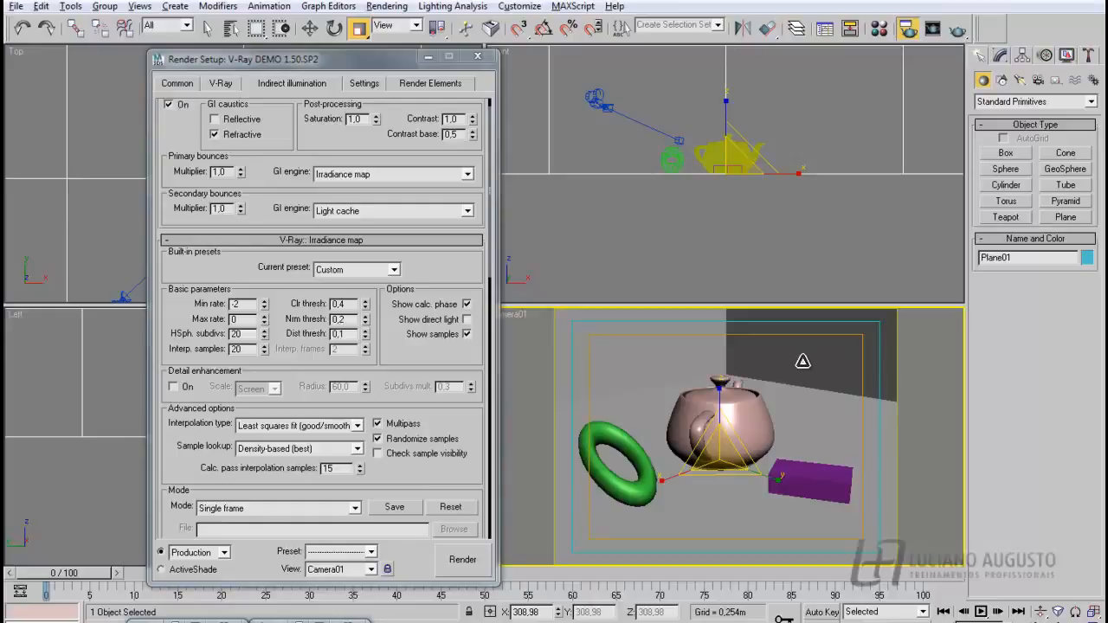
pyautogui.click(239, 304)
pyautogui.doubleClick(234, 304)
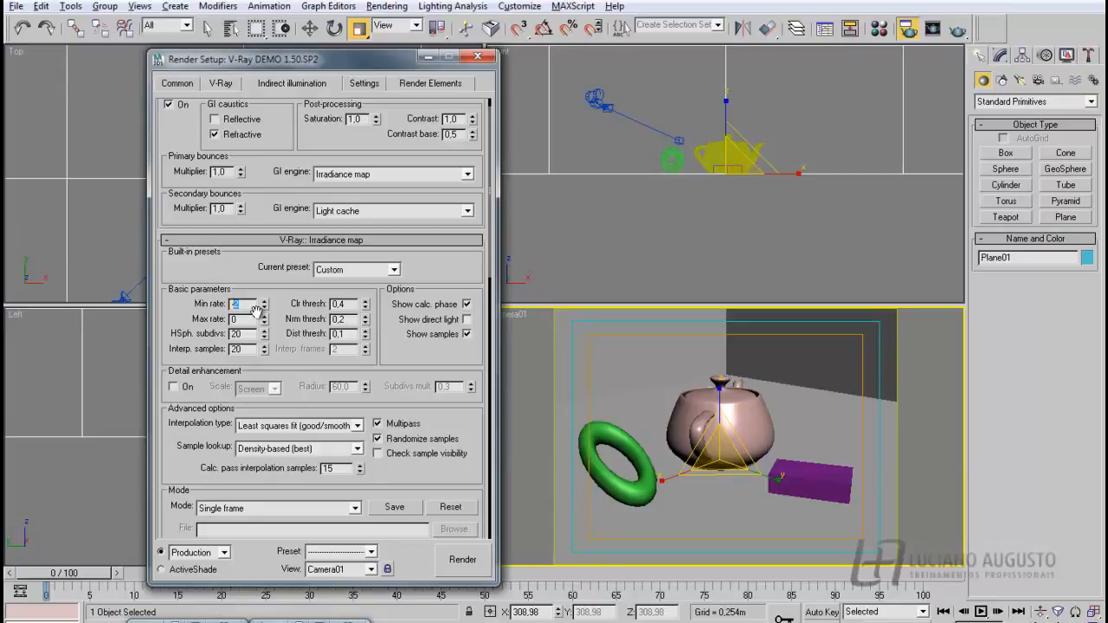
pyautogui.click(463, 560)
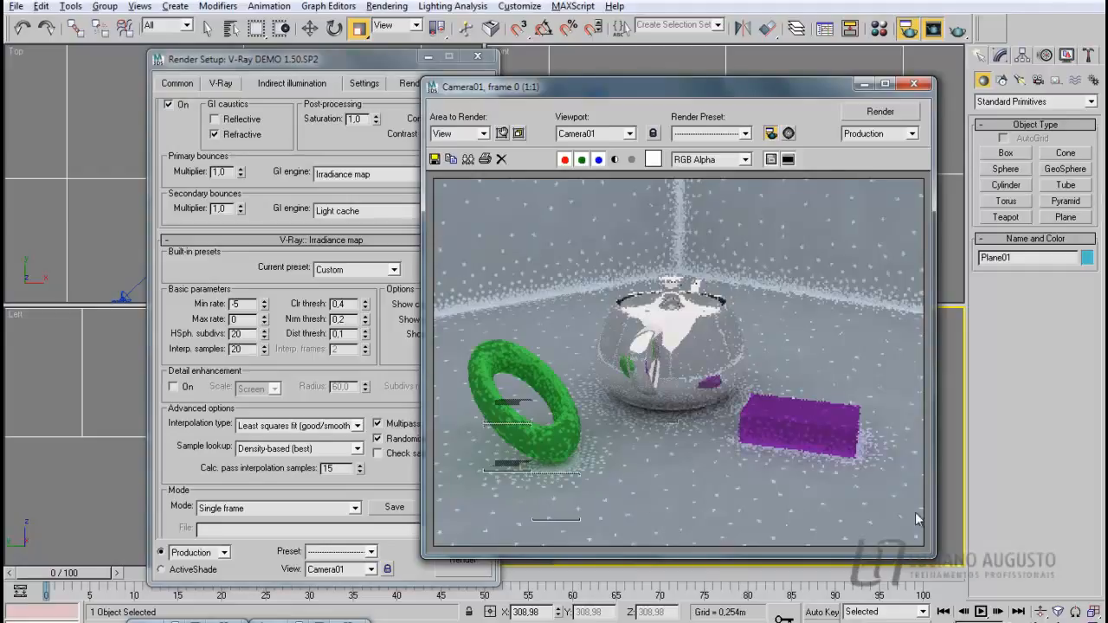
pyautogui.moveTo(630, 84); pyautogui.dragTo(613, 59)
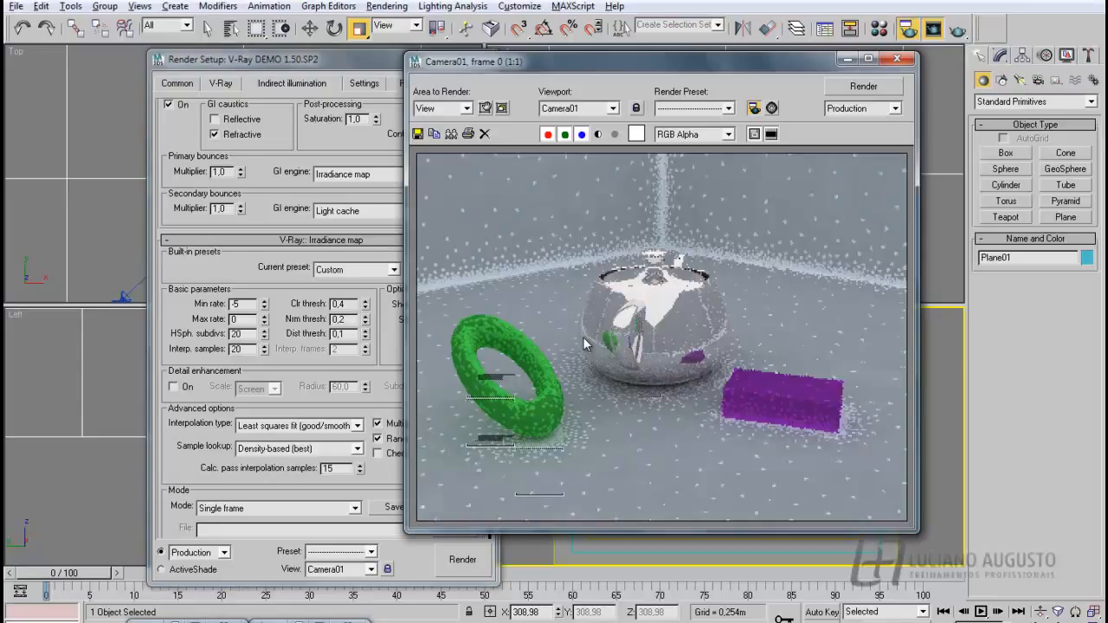
# Set the irradiance map's Max rate to -3 and render Camera01 with the samples shown
pyautogui.click(242, 305)
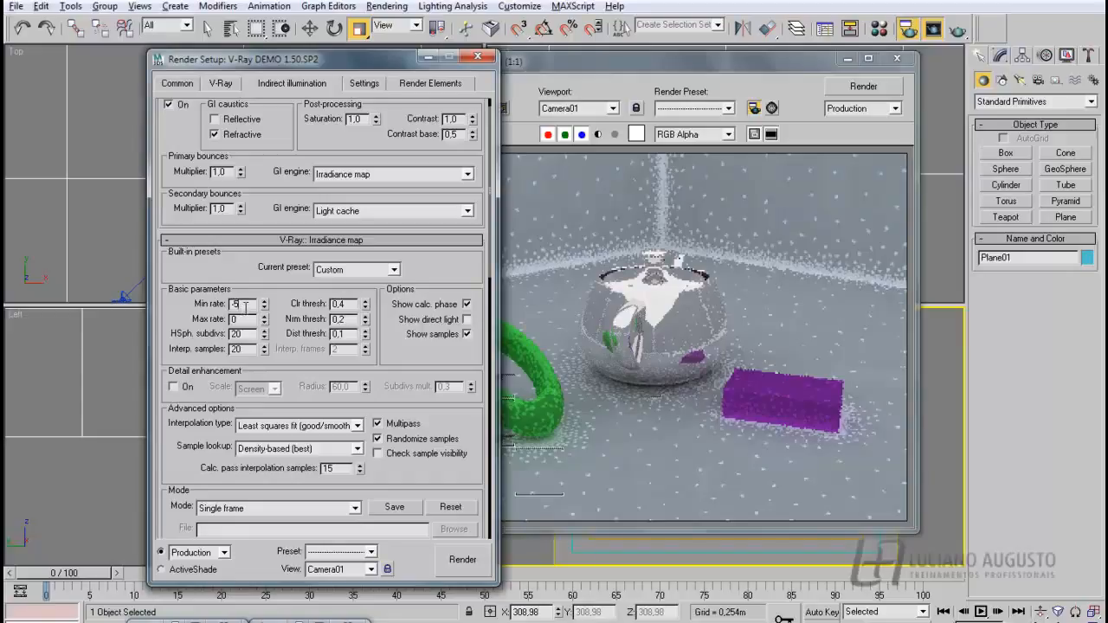
pyautogui.moveTo(246, 308); pyautogui.dragTo(231, 309)
pyautogui.click(848, 90)
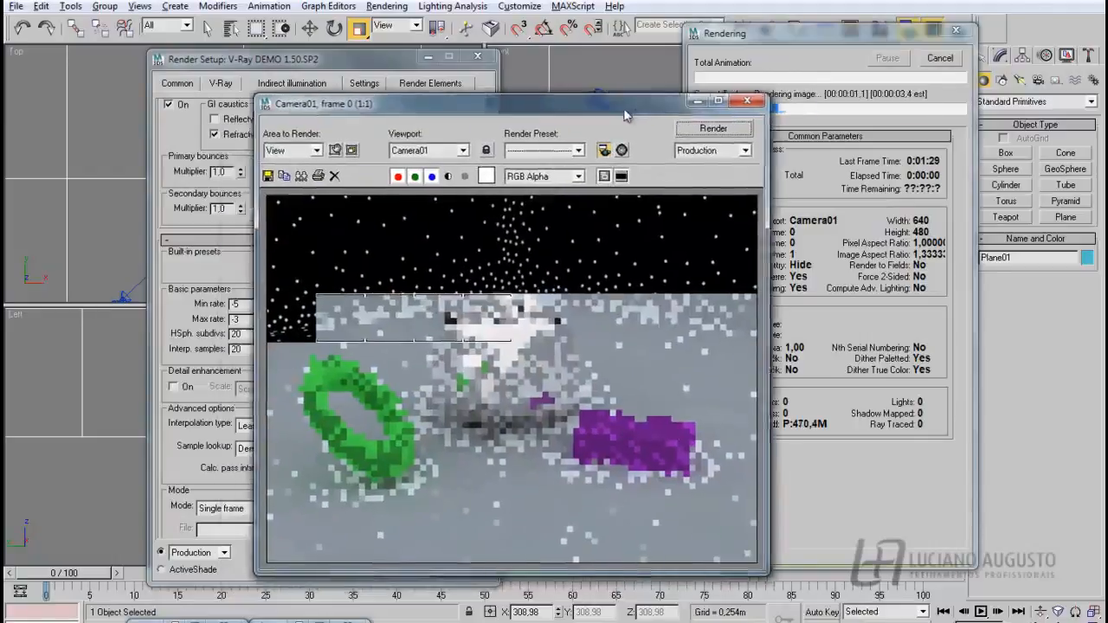
pyautogui.moveTo(625, 113); pyautogui.dragTo(643, 115)
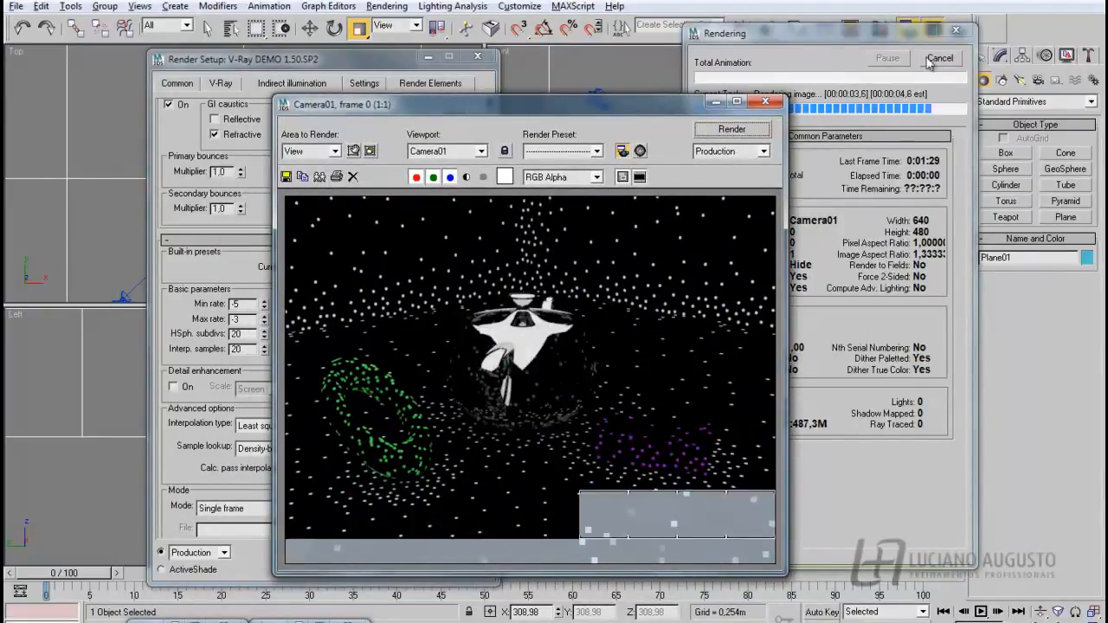
# Move the rendered image clear of the render settings and disable Show samples for the irradiance map
pyautogui.moveTo(611, 111); pyautogui.dragTo(785, 96)
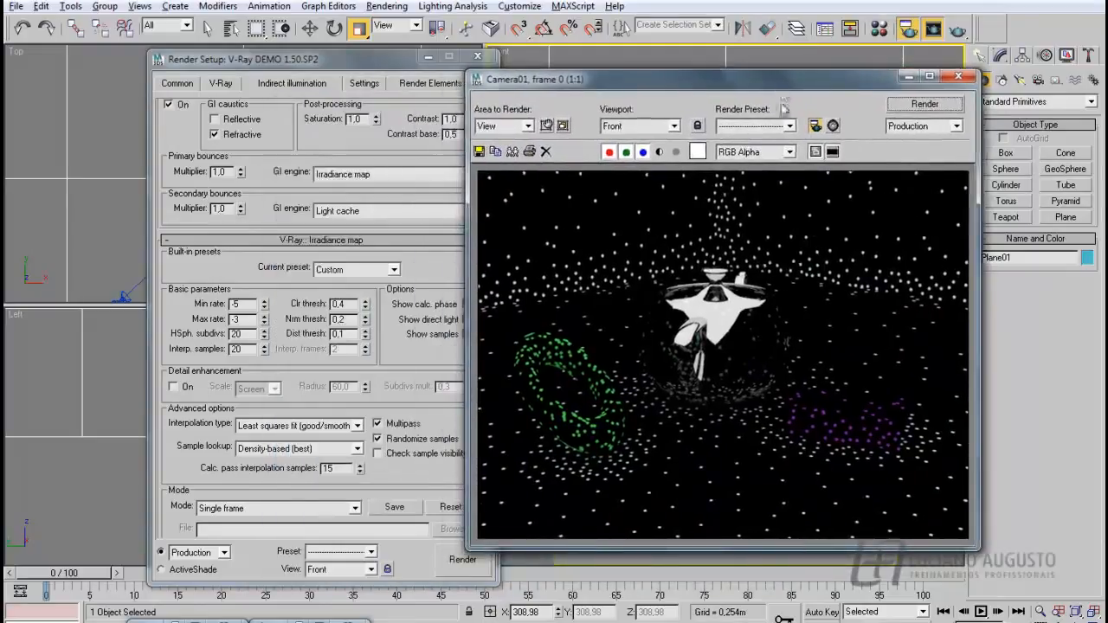
pyautogui.moveTo(679, 90); pyautogui.dragTo(853, 89)
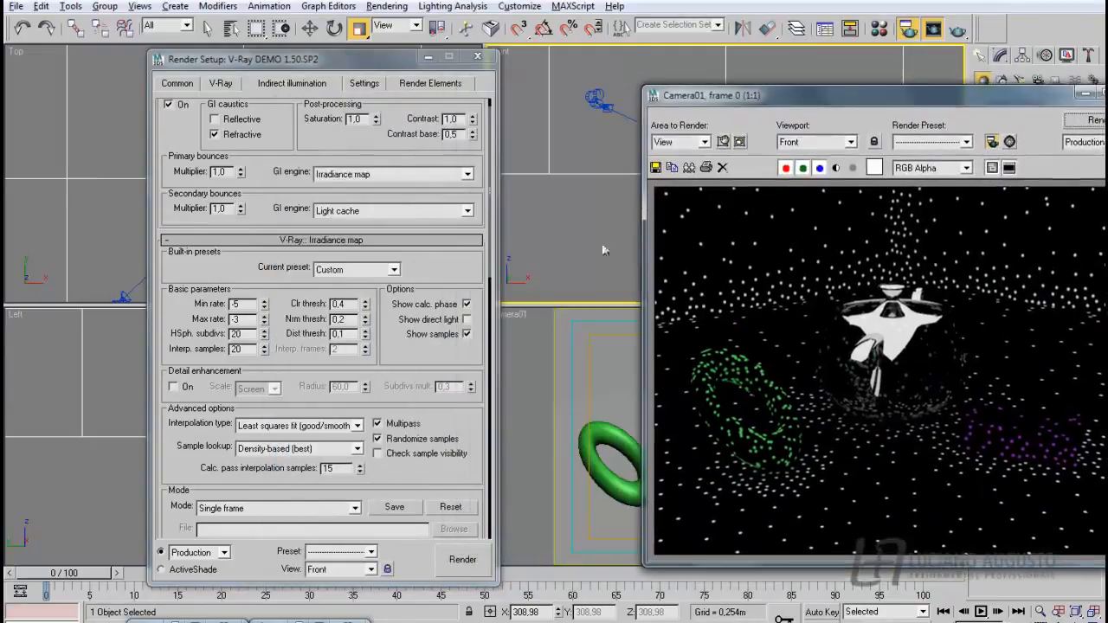
pyautogui.click(466, 335)
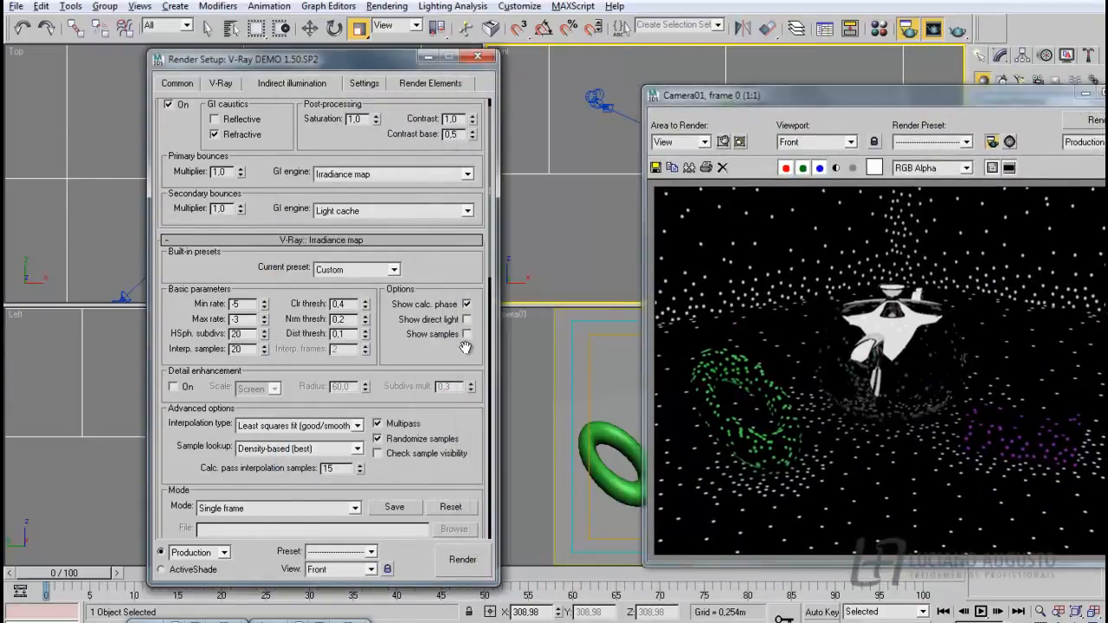
# Render the active Front view, close its image and make the Camera01 viewport active again
pyautogui.moveTo(796, 87); pyautogui.dragTo(498, 40)
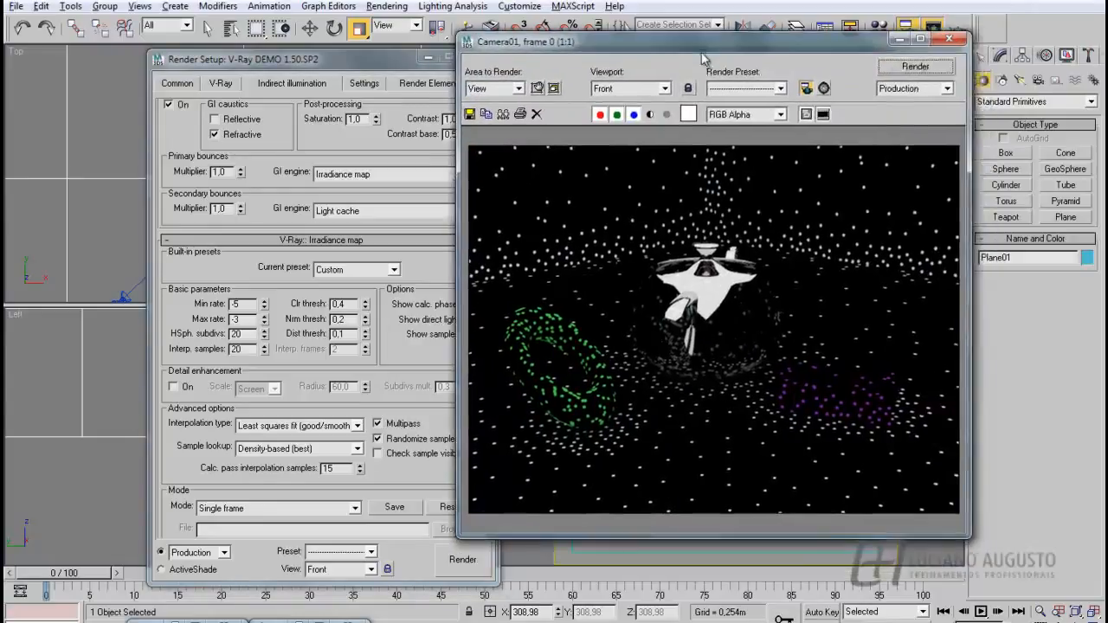
pyautogui.click(904, 67)
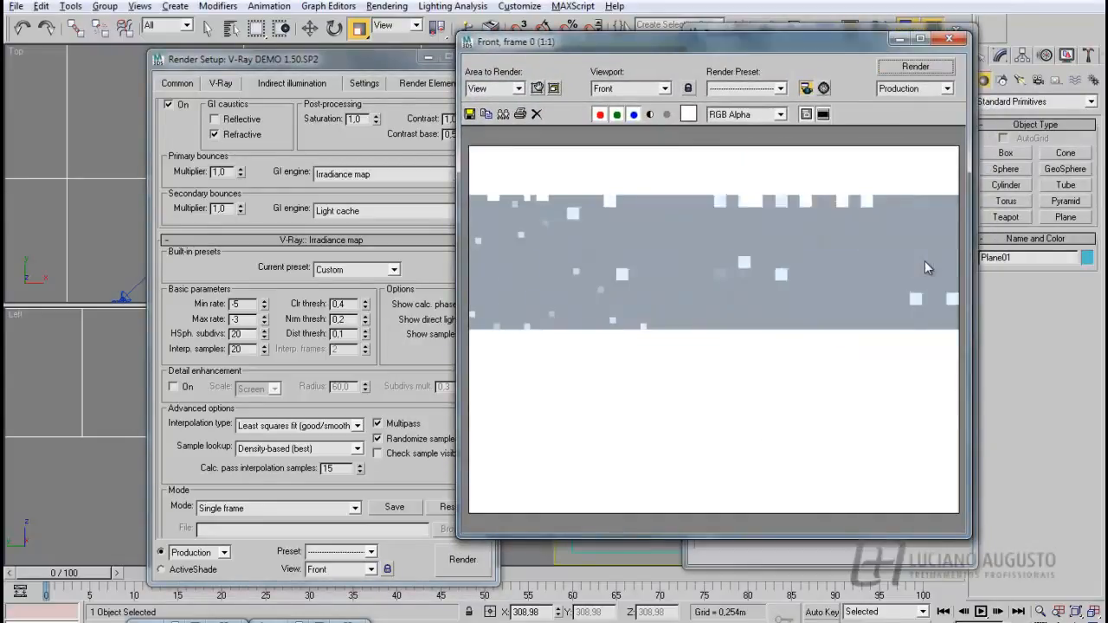
pyautogui.click(949, 40)
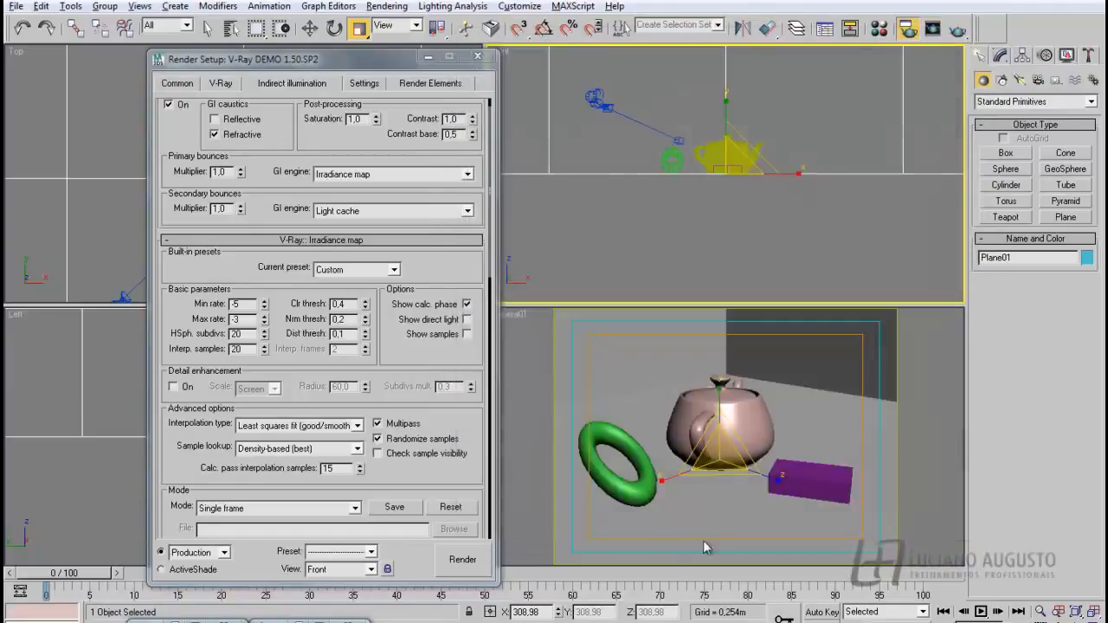
pyautogui.click(938, 529)
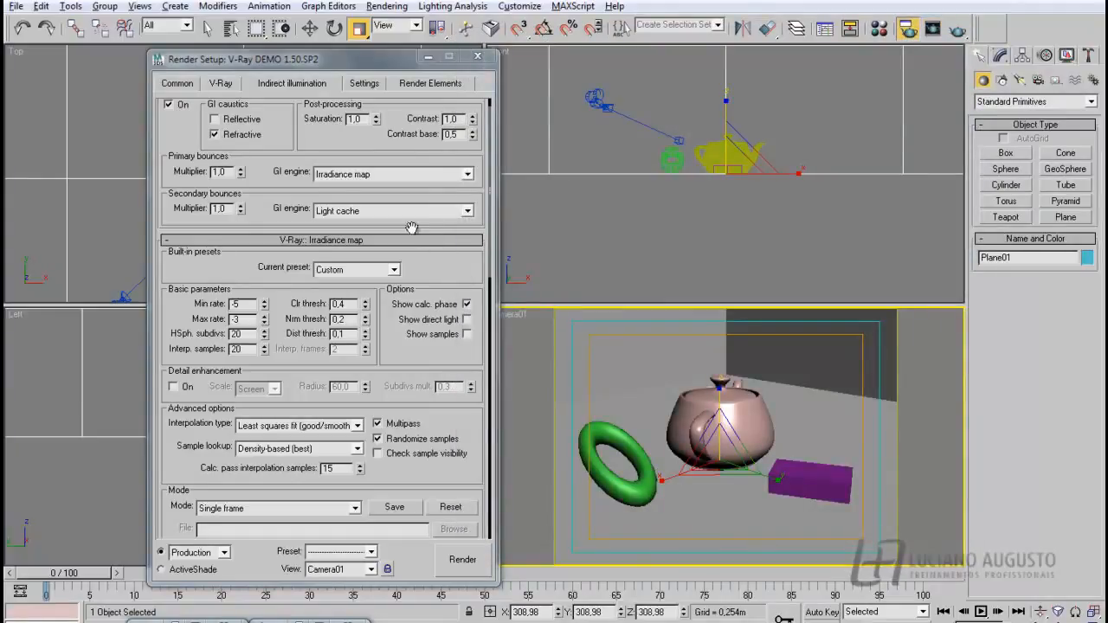
# Render Camera01 with the samples hidden and reposition the rendered image to inspect the complete scene
pyautogui.click(466, 567)
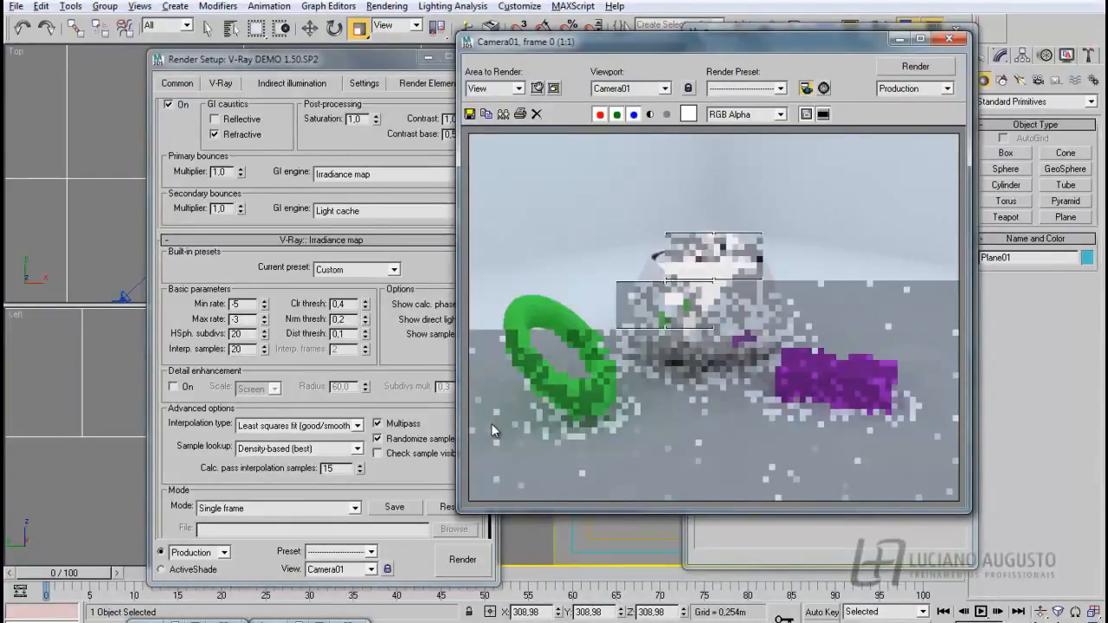
pyautogui.moveTo(706, 59); pyautogui.dragTo(558, 69)
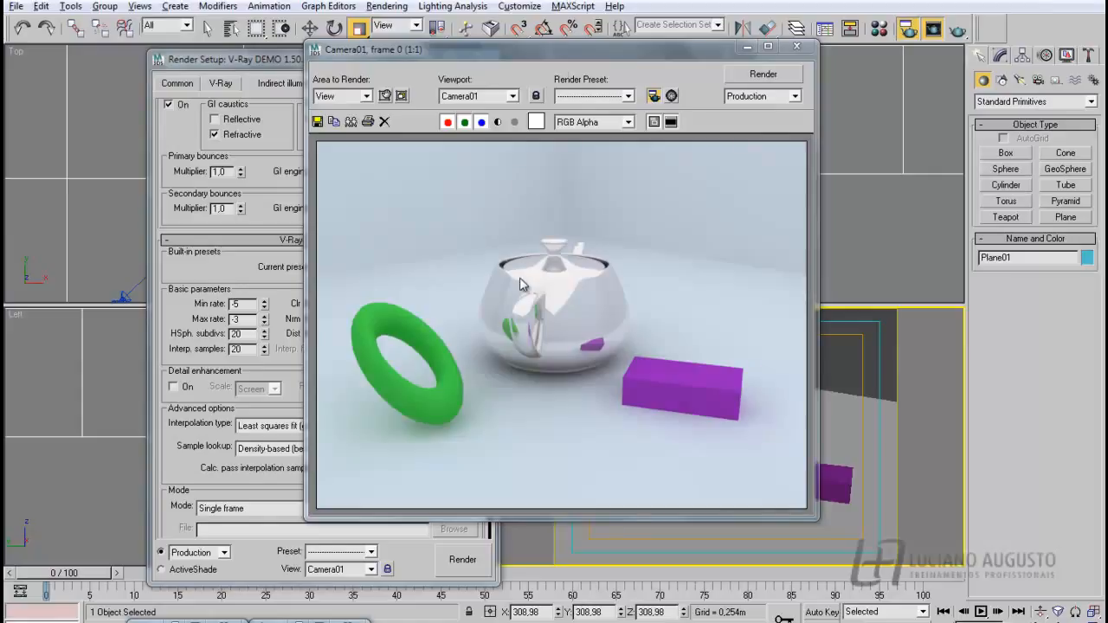
# Set the irradiance map's Min rate to -3, render Camera01 again and move the image clear of the irradiance map settings
pyautogui.click(237, 305)
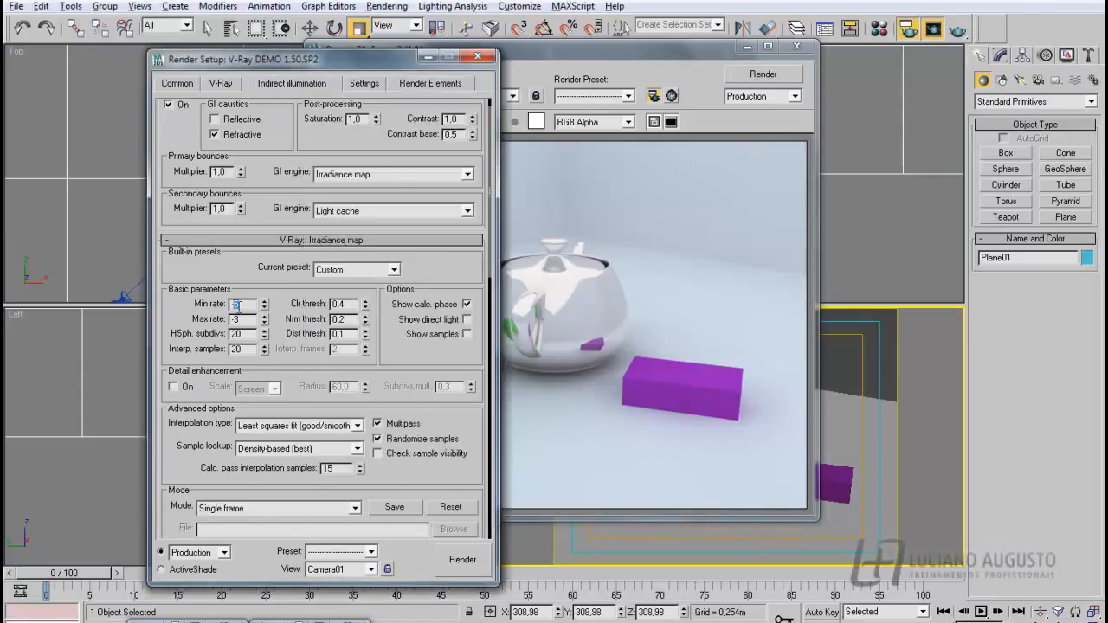
pyautogui.click(762, 76)
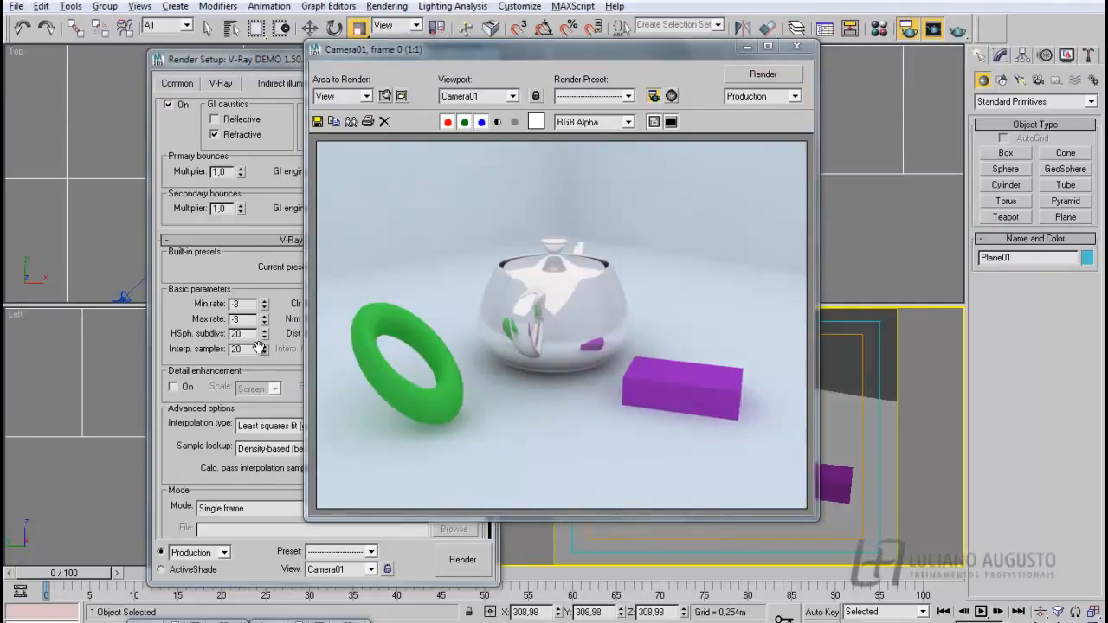
pyautogui.moveTo(455, 52); pyautogui.dragTo(613, 80)
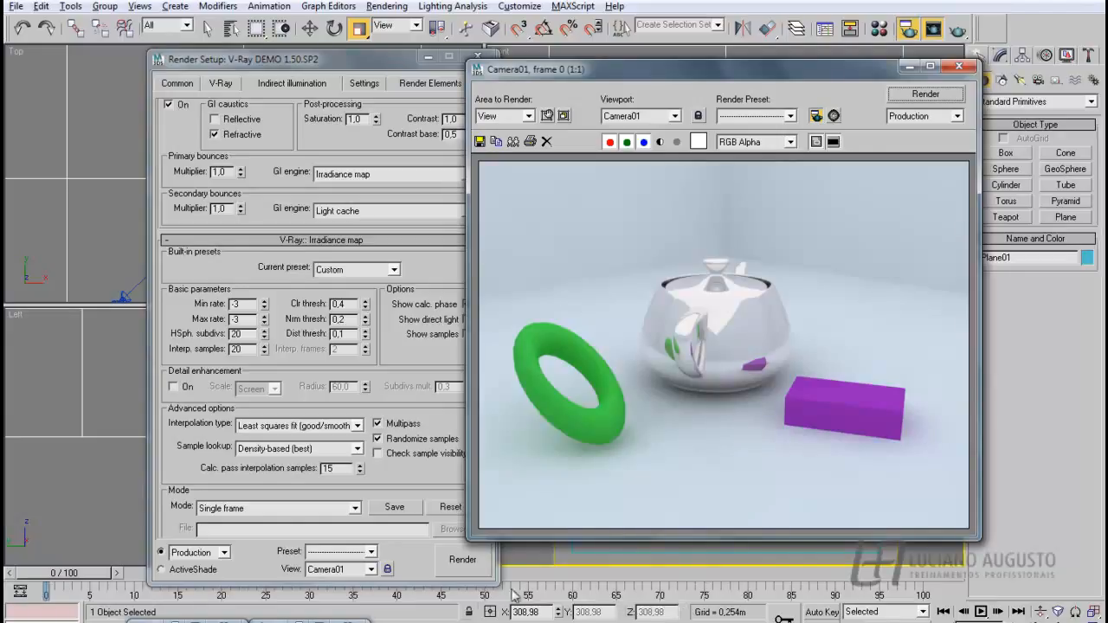
# Switch to the PowerPoint slide show with the Aula 02 slide on irradiance maps, samples and passes
pyautogui.moveTo(420, 619)
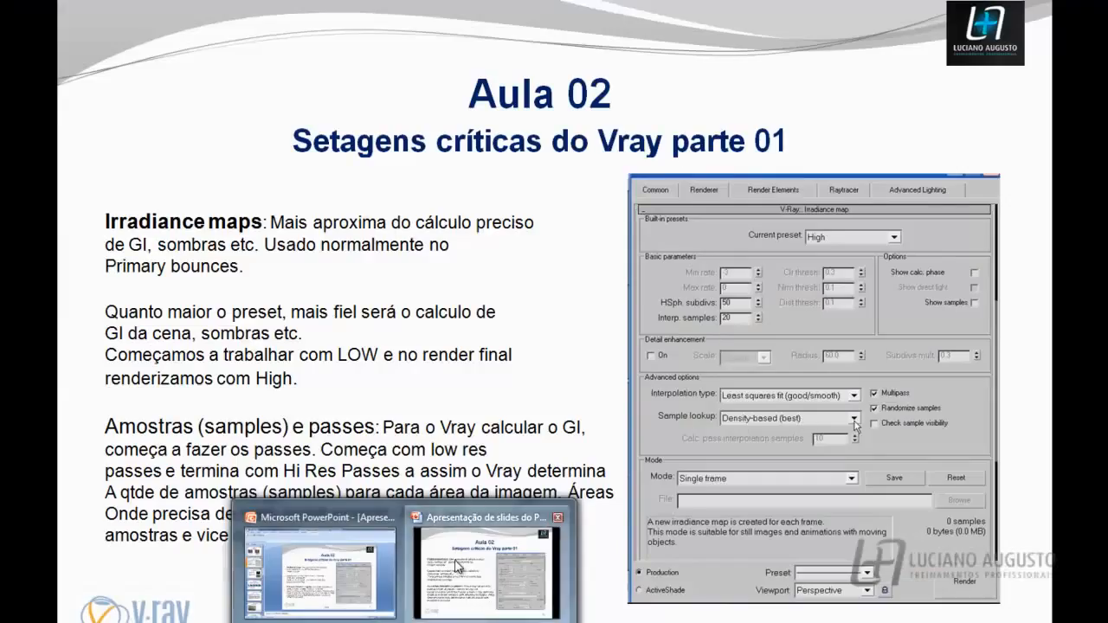
pyautogui.click(459, 568)
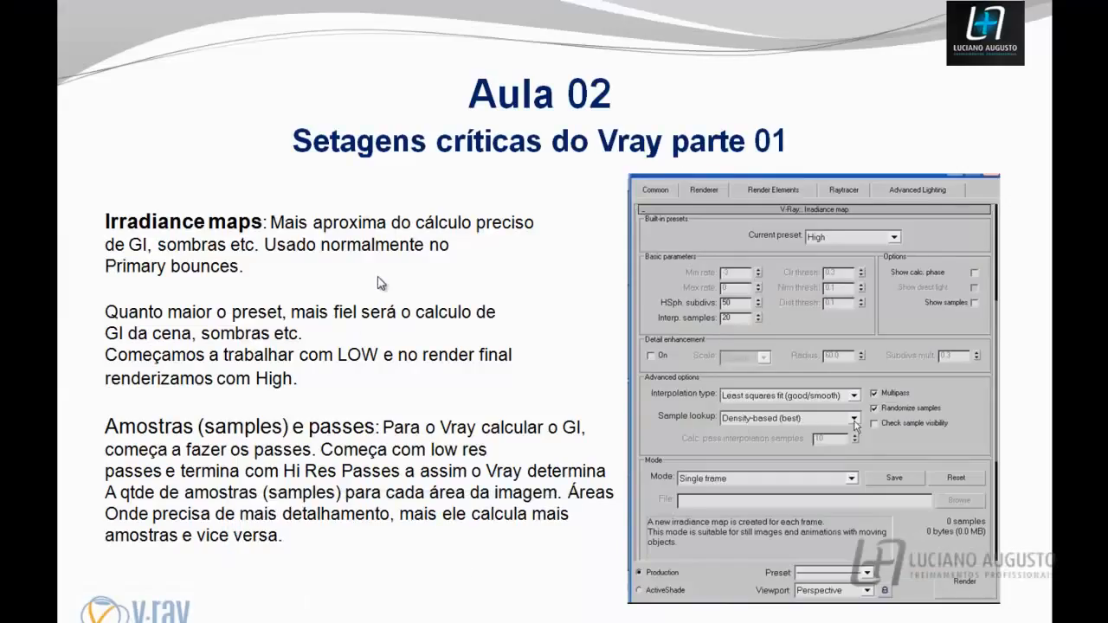